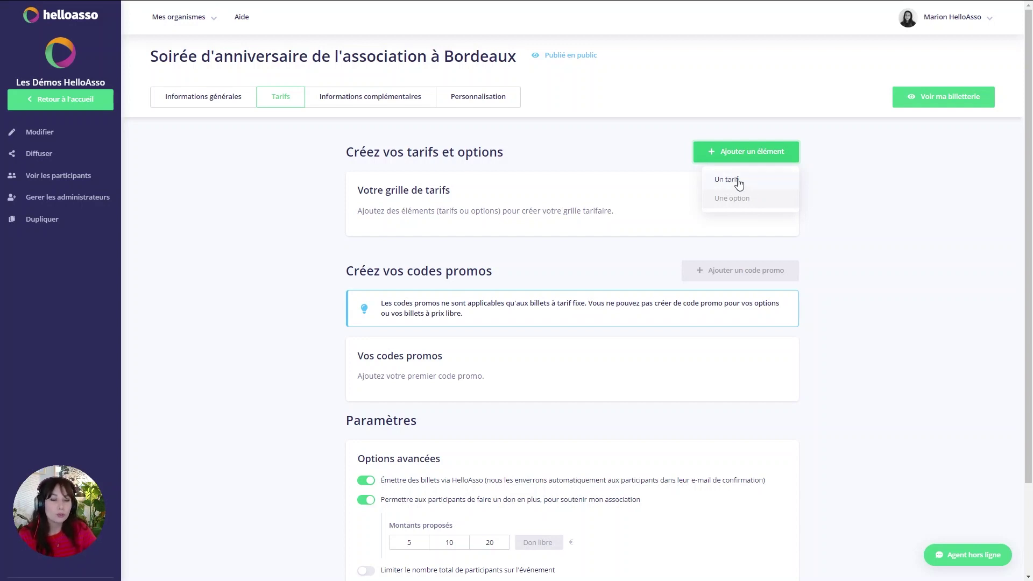
- Start a new ticket rate for the event and name it "Tarif public"
click(746, 182)
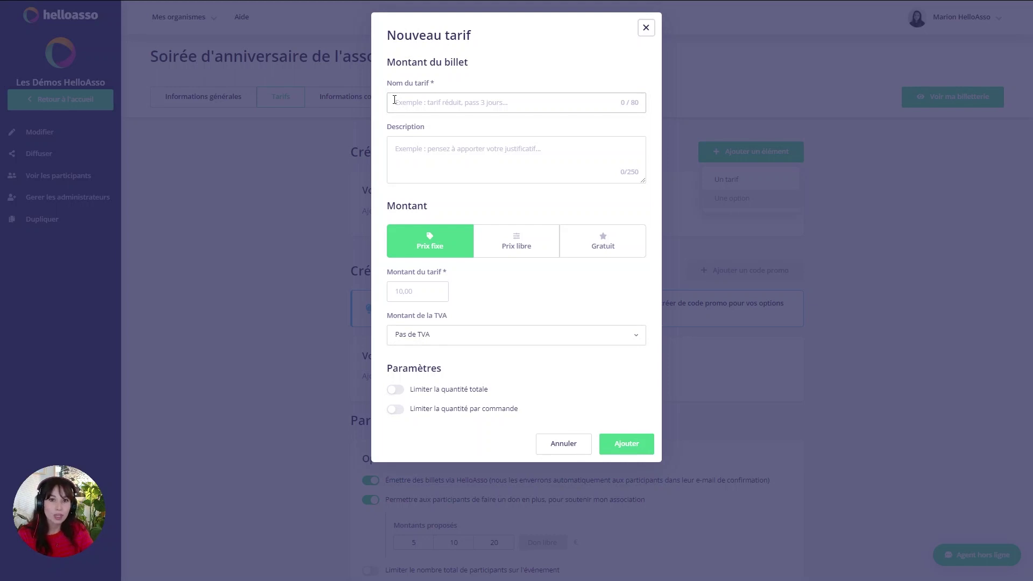
click(394, 100)
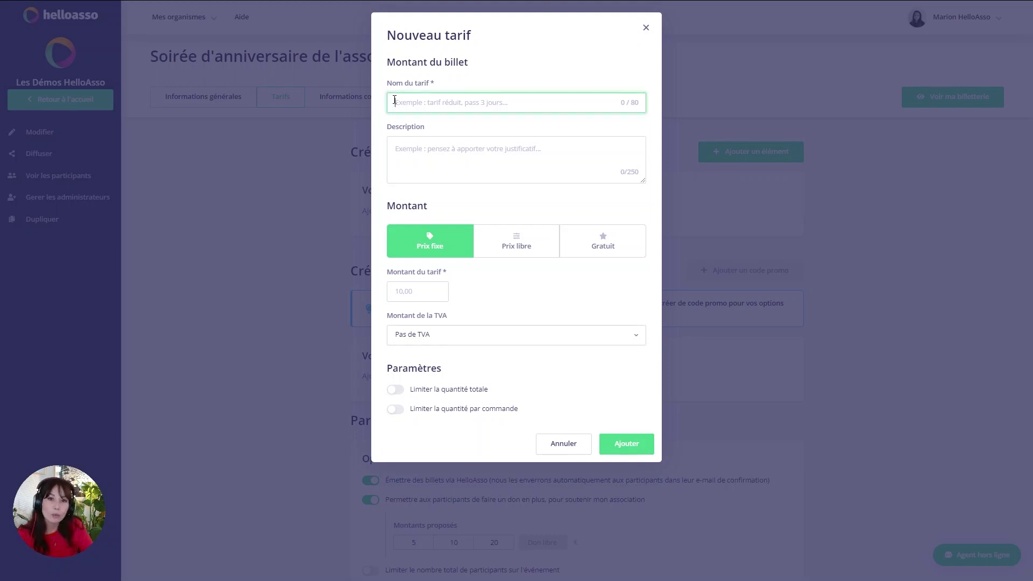
text(Tari)
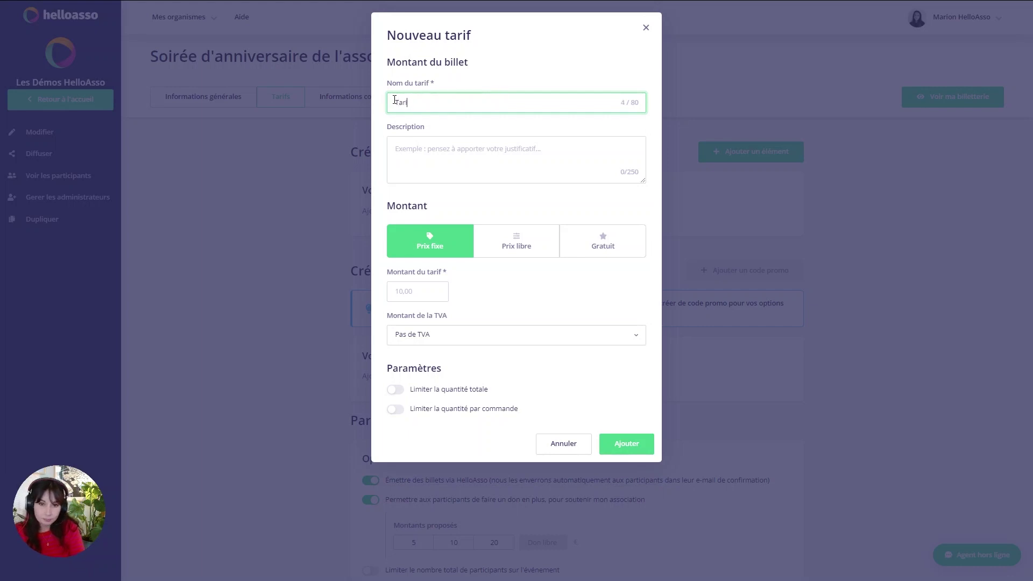
text(f public)
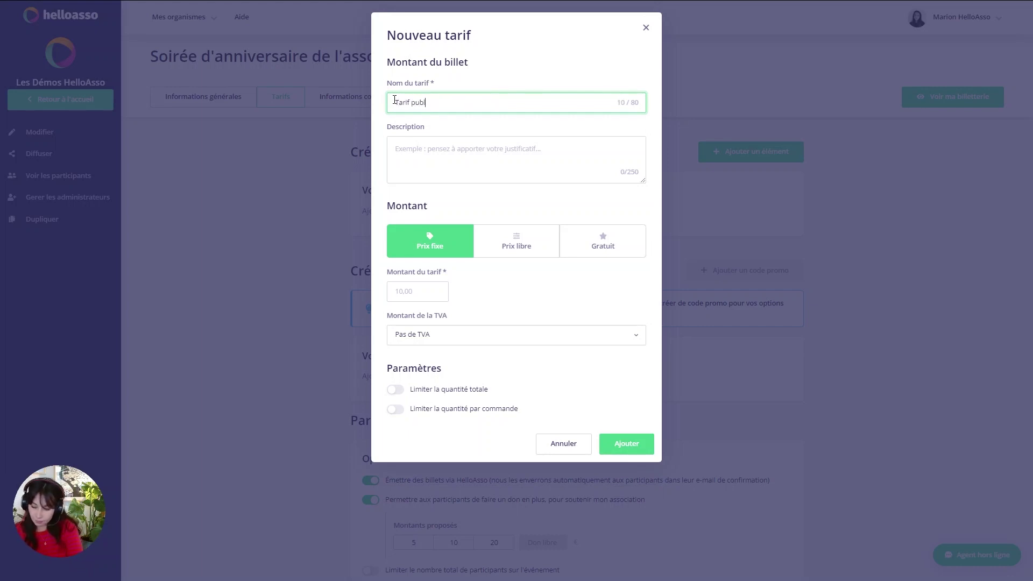
- Describe the rate as "Ce tarif est valable pour les non adhérents de l'association"
click(417, 138)
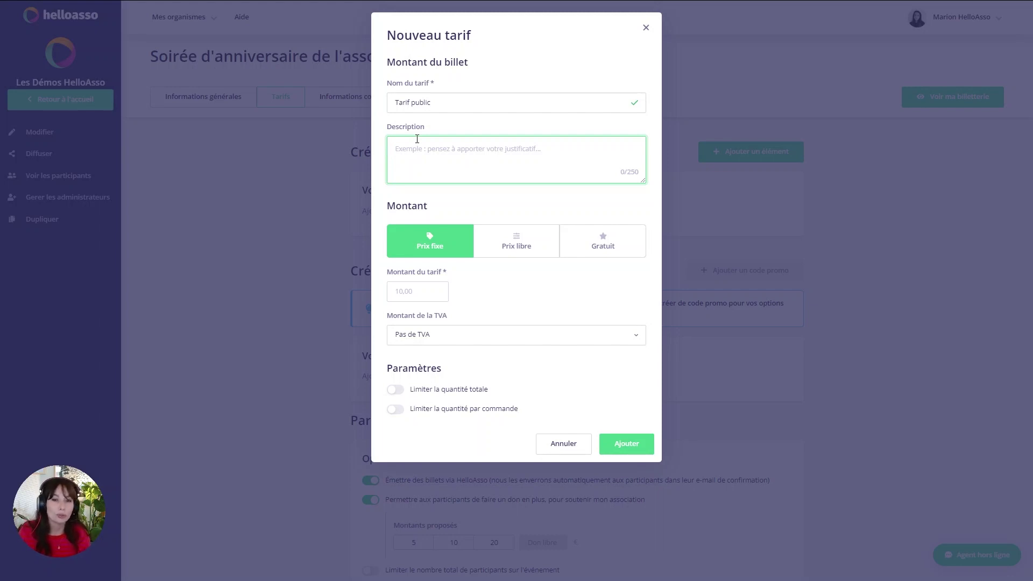
text(Ce tarif est)
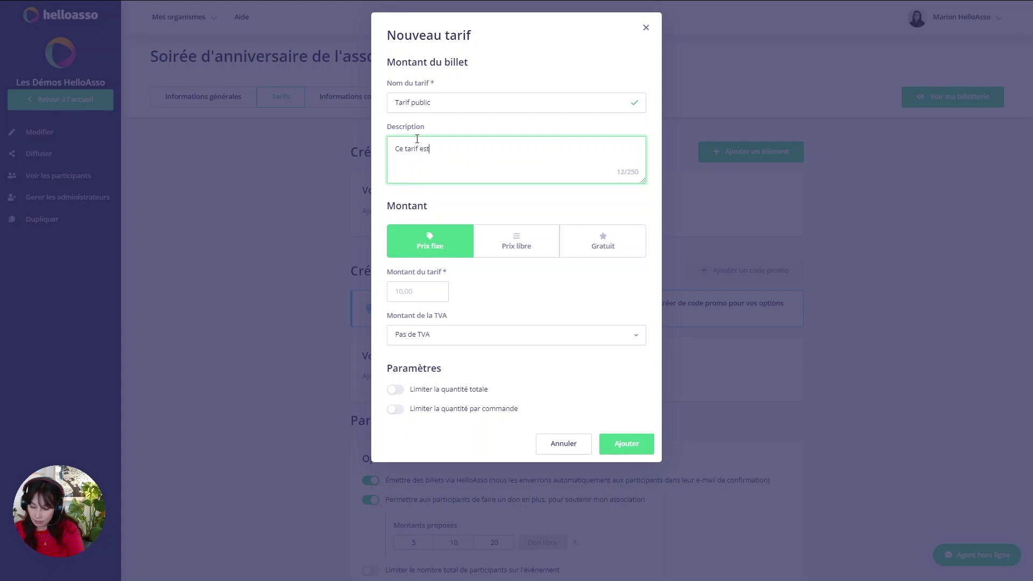
text( valable po)
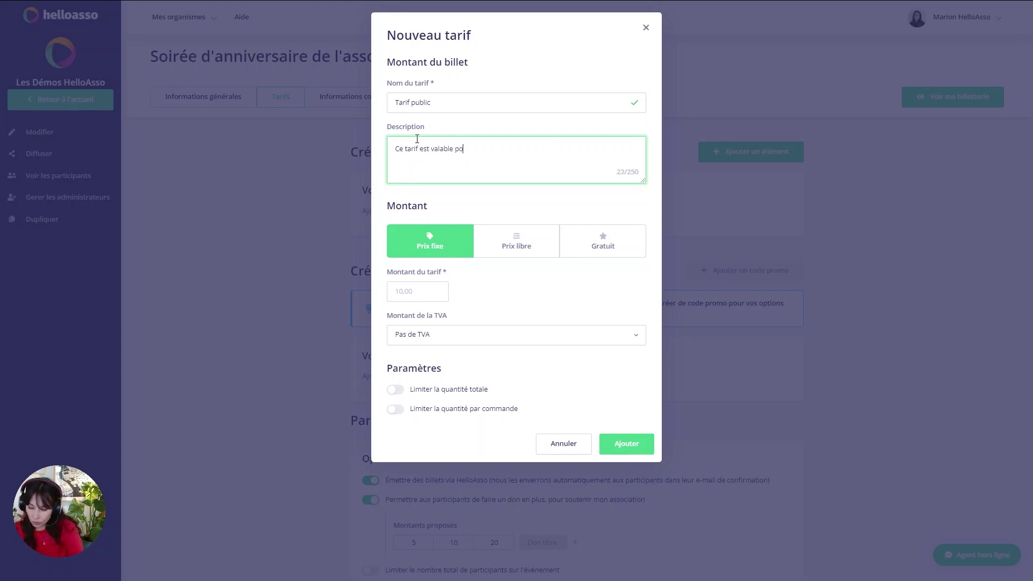
text(ur les non a)
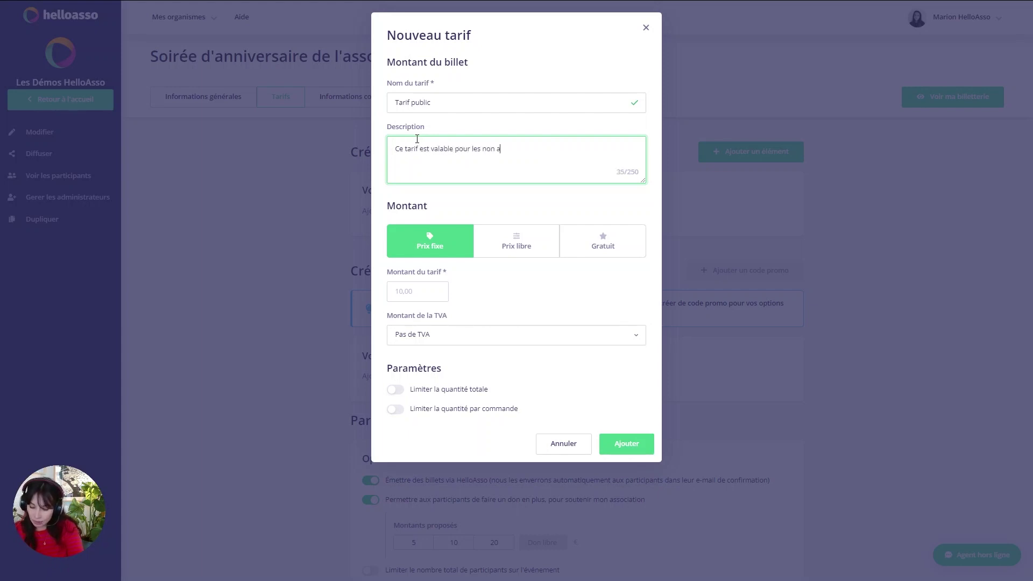
text(dhérents d)
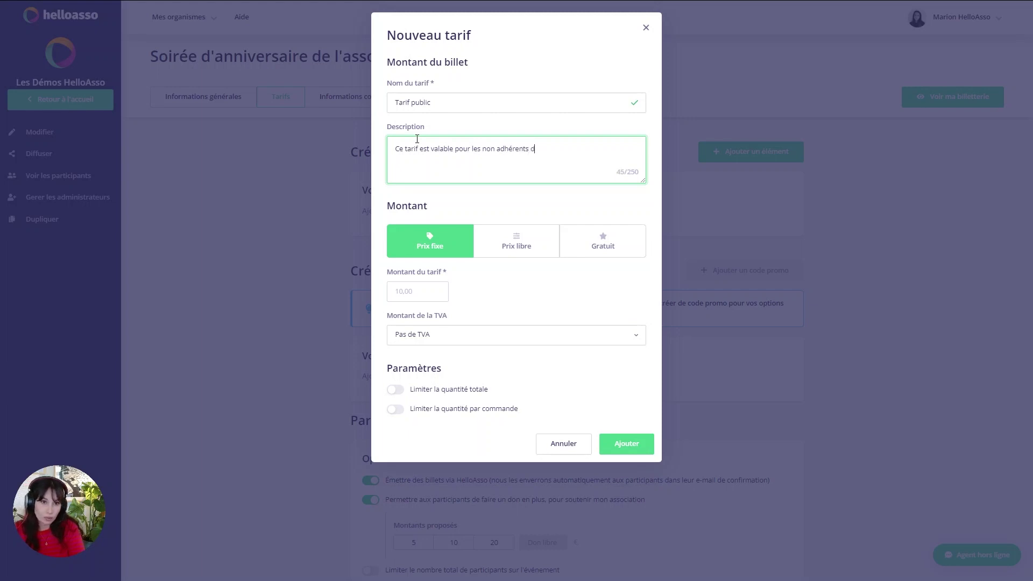
text(e l'association)
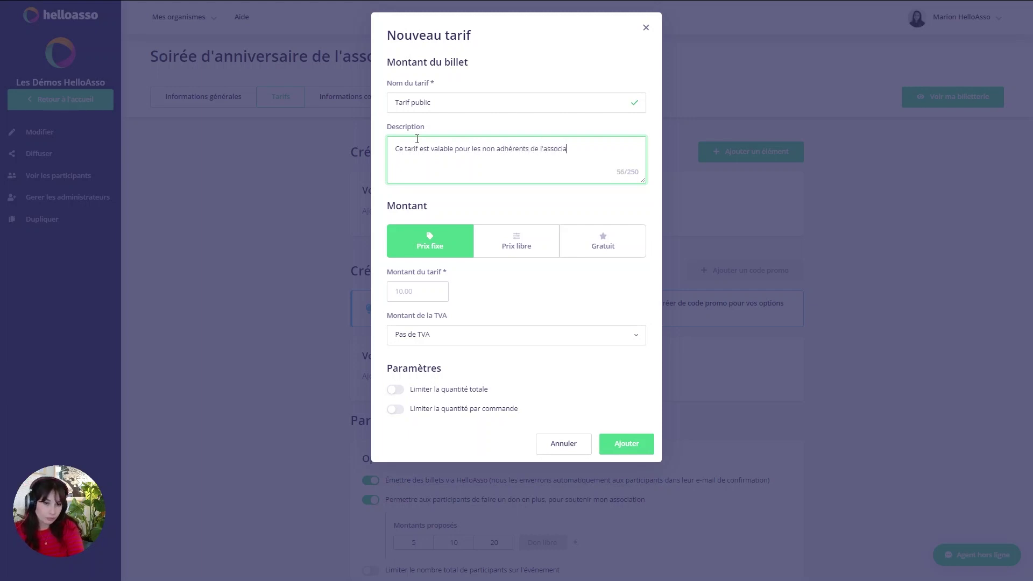
click(495, 201)
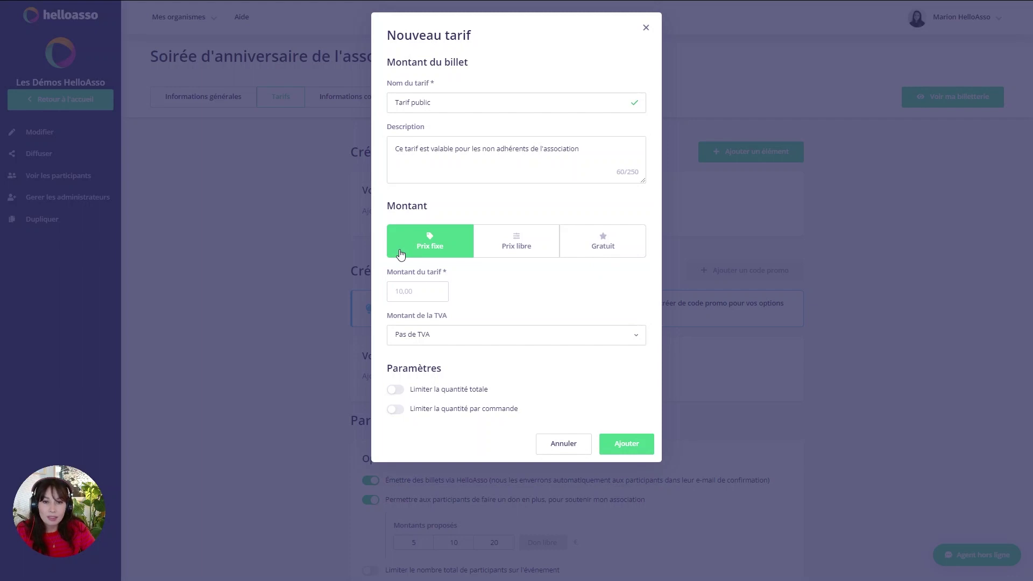
- Set the fixed price of the Tarif public rate to 10 €
click(402, 292)
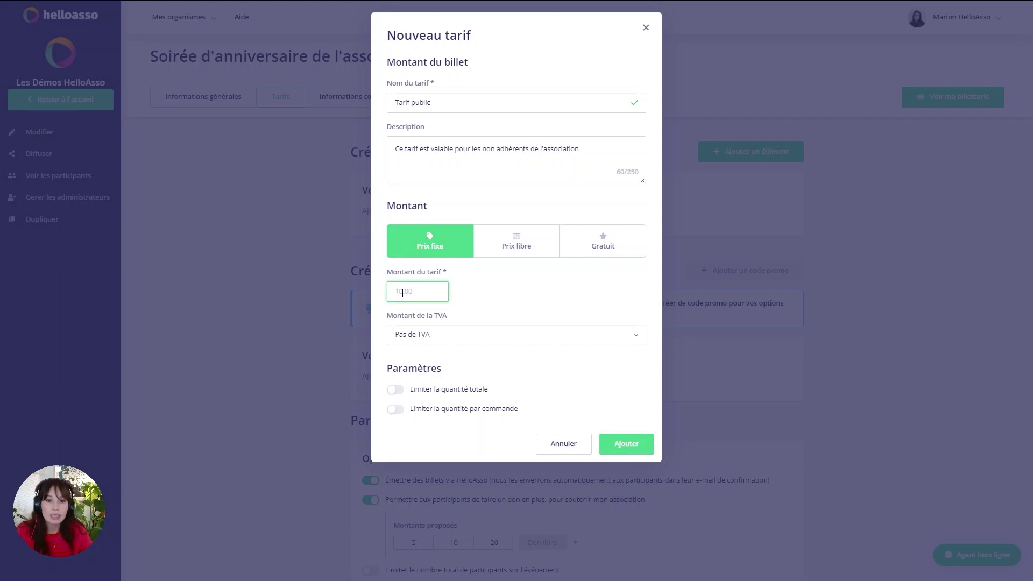
text(10)
click(515, 291)
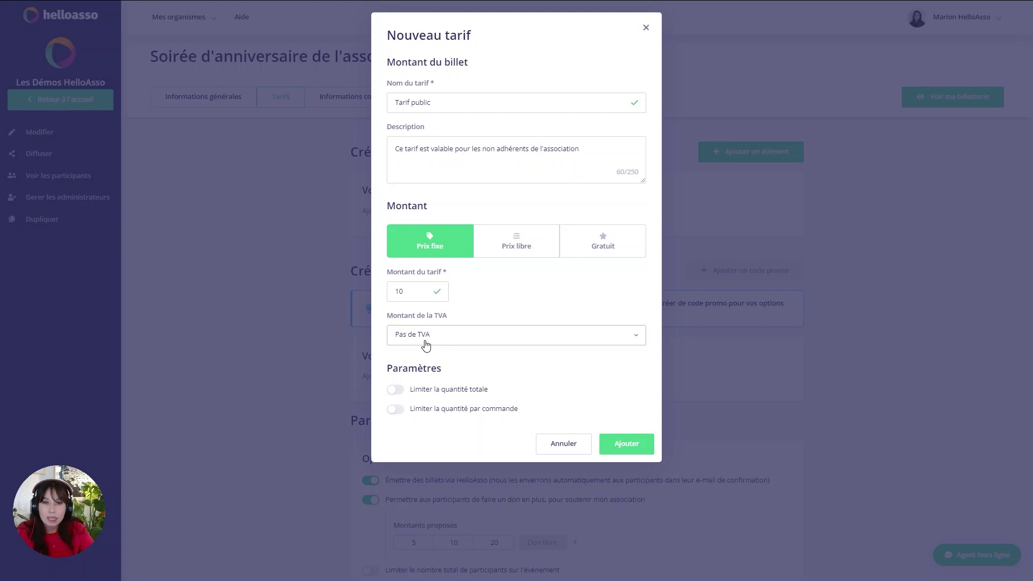
- Limit the rate to 50 participants in total and 3 tickets per order, and add it to the price list
click(426, 395)
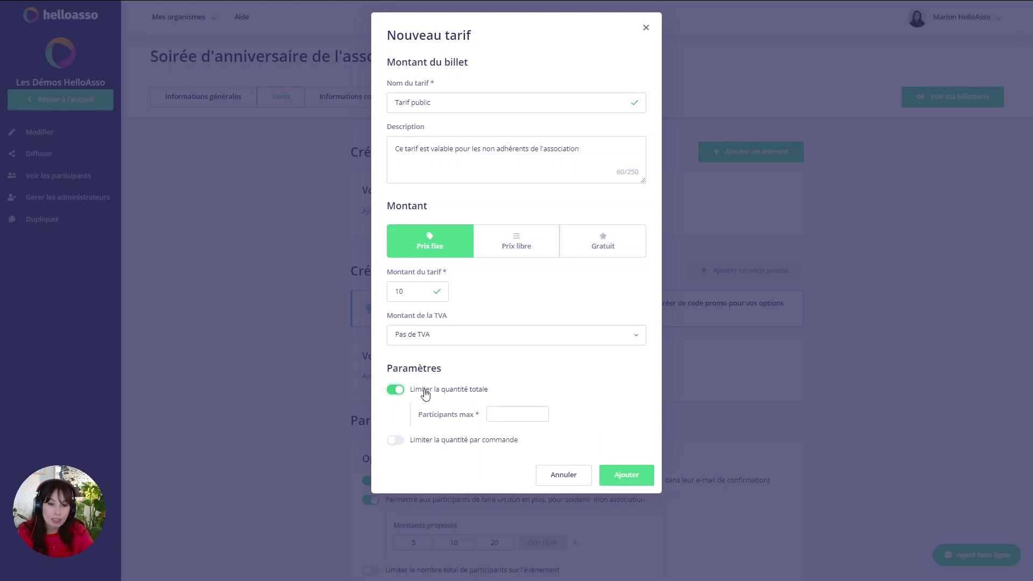
click(495, 412)
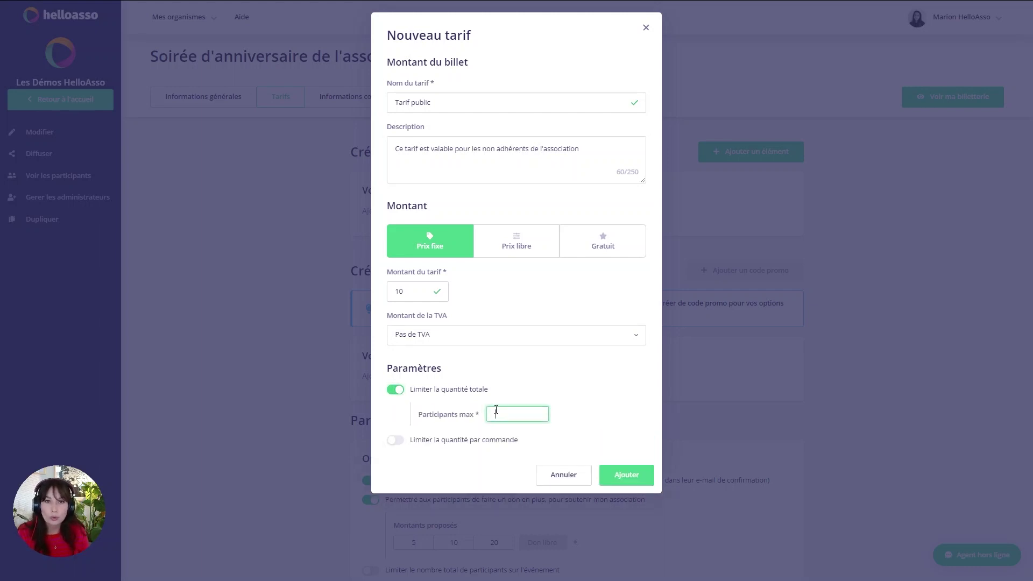
text(50)
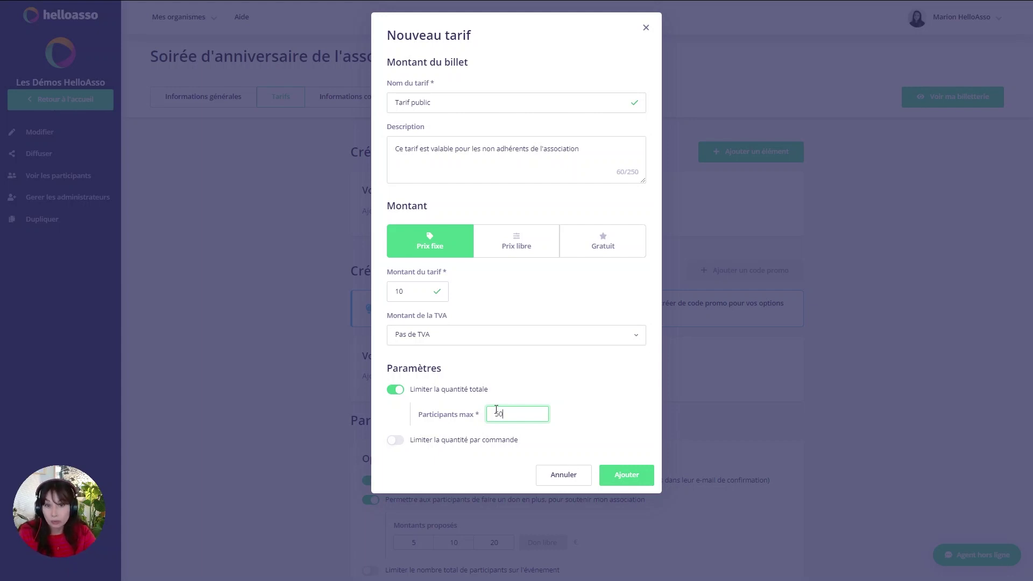
click(471, 443)
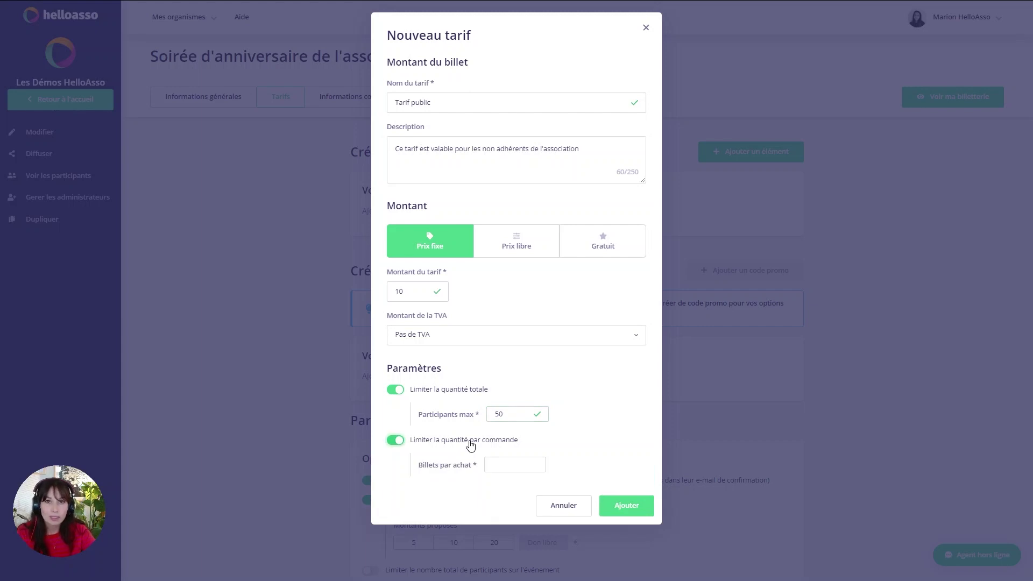
click(508, 467)
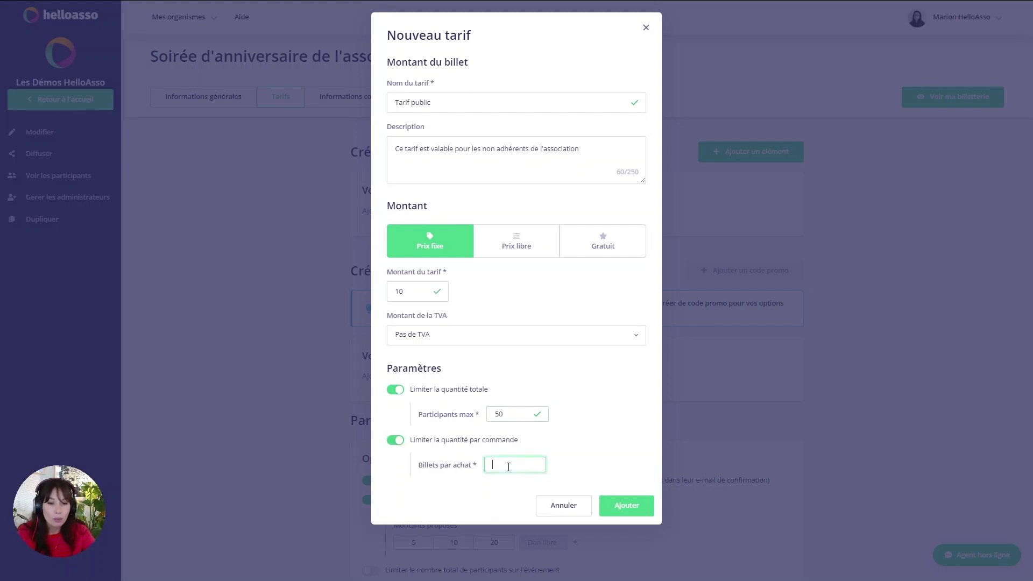
text(3)
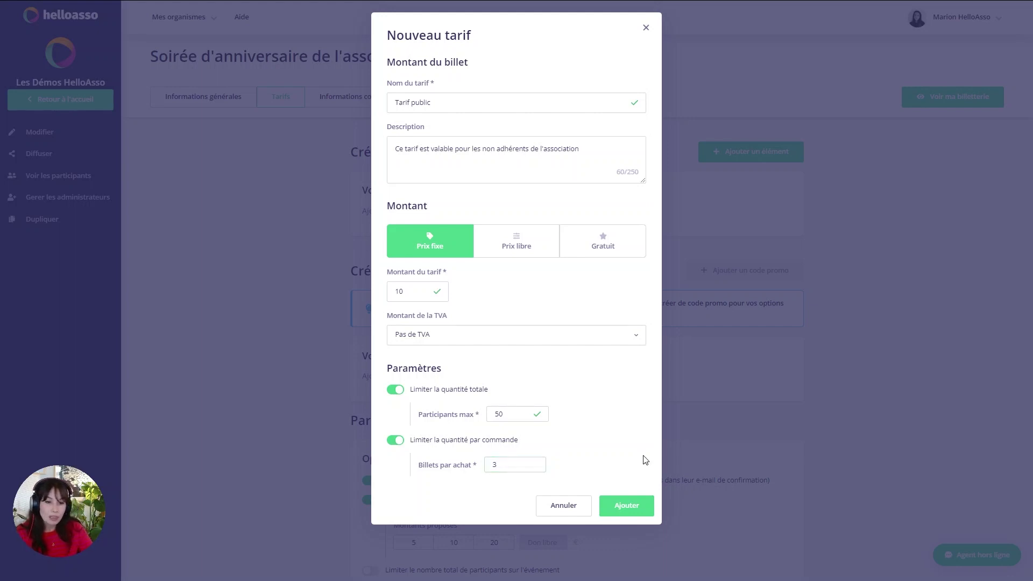
click(613, 513)
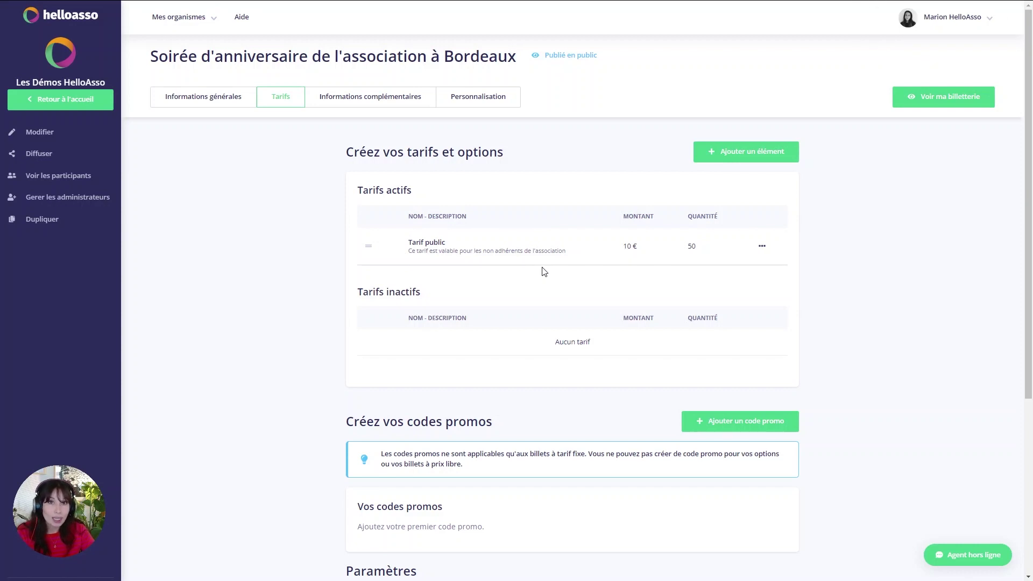
- Start a second ticket rate and name it "Tarif adhérent"
click(727, 160)
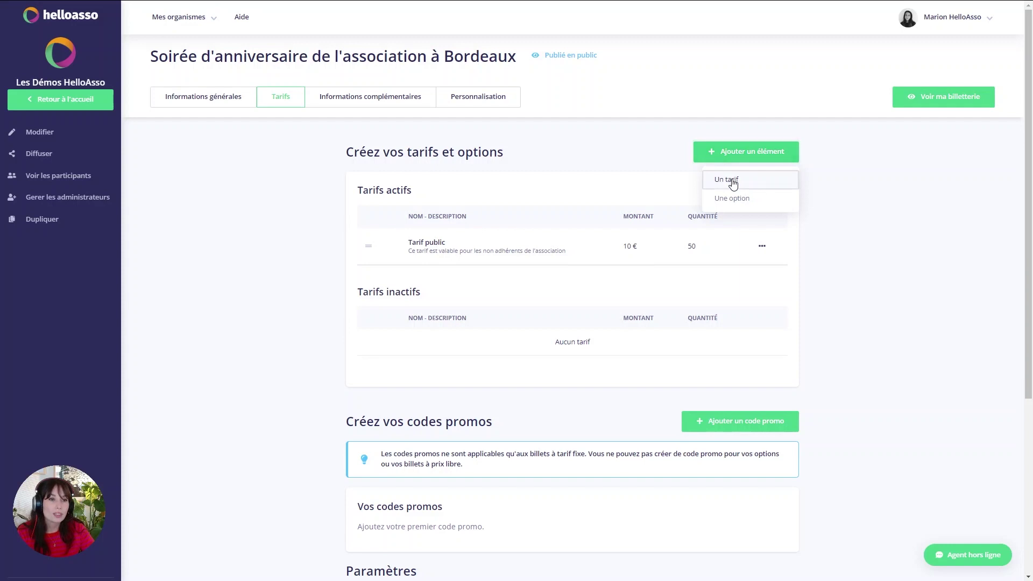
click(733, 181)
click(486, 105)
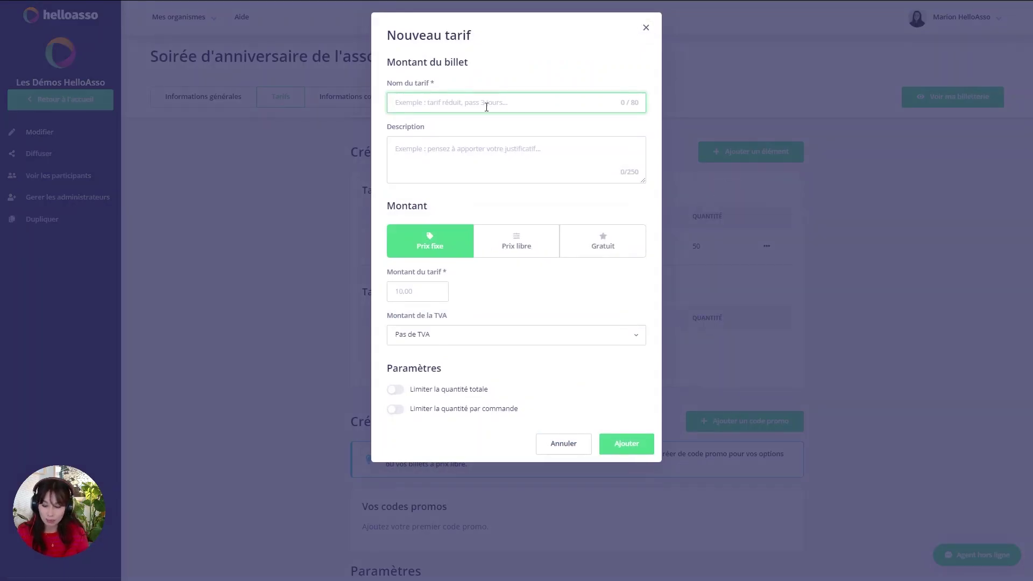
text(Taridf)
key(BackSpace)
text(f adhérent)
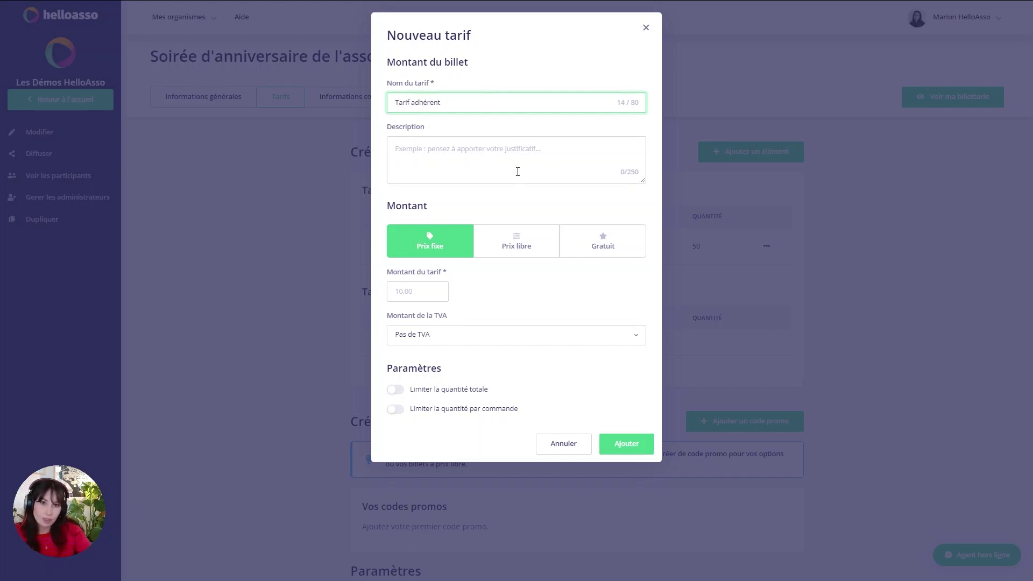
- Describe the member rate as "Ce tarif est valable pour tous les adhérents de l'association"
click(518, 171)
text(Ce tarif es)
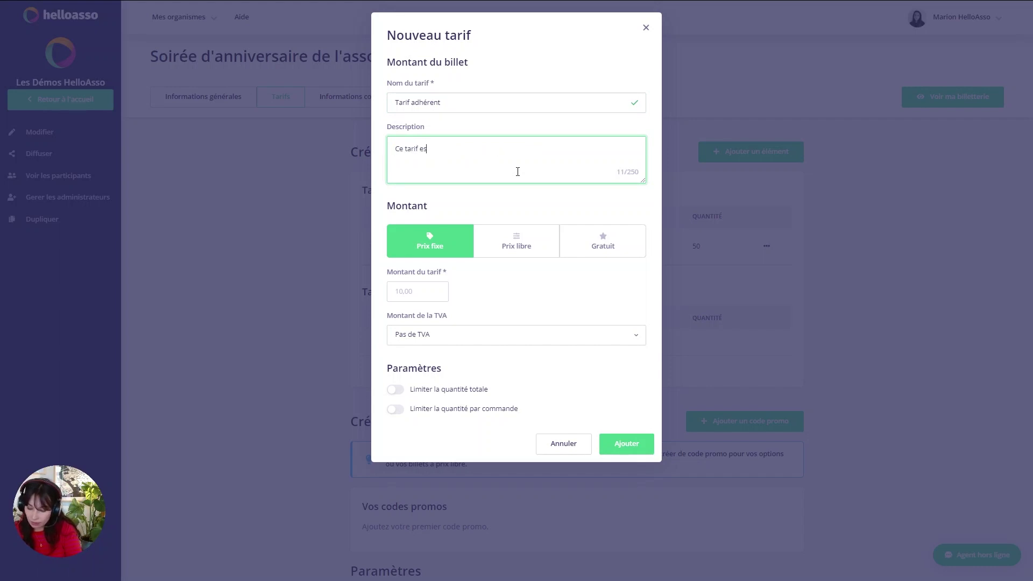
text(t valable pour tous les adhérents de l'association)
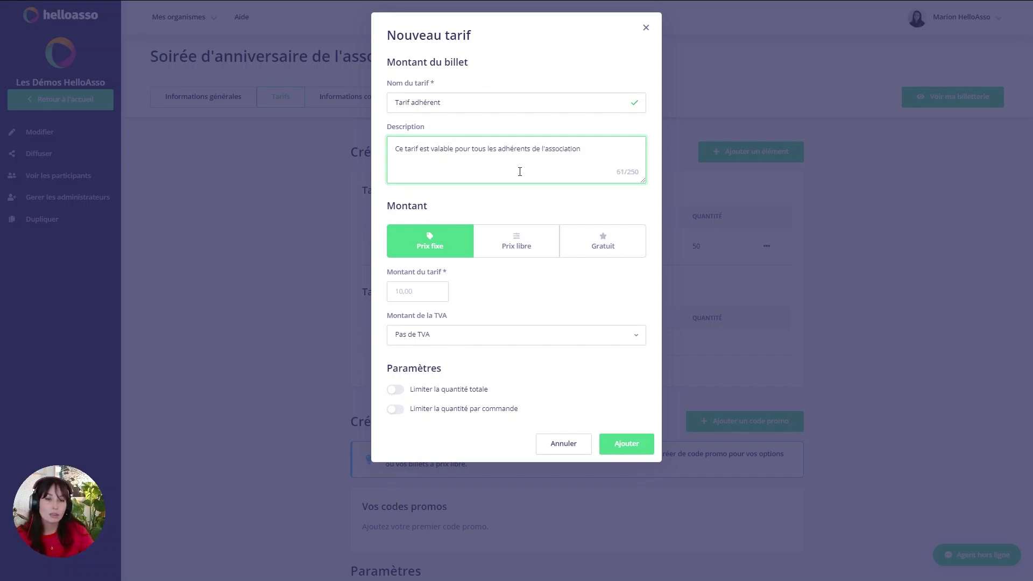
- Make the Tarif adhérent rate free-priced (Prix libre) with a minimum amount of 5 €
click(506, 251)
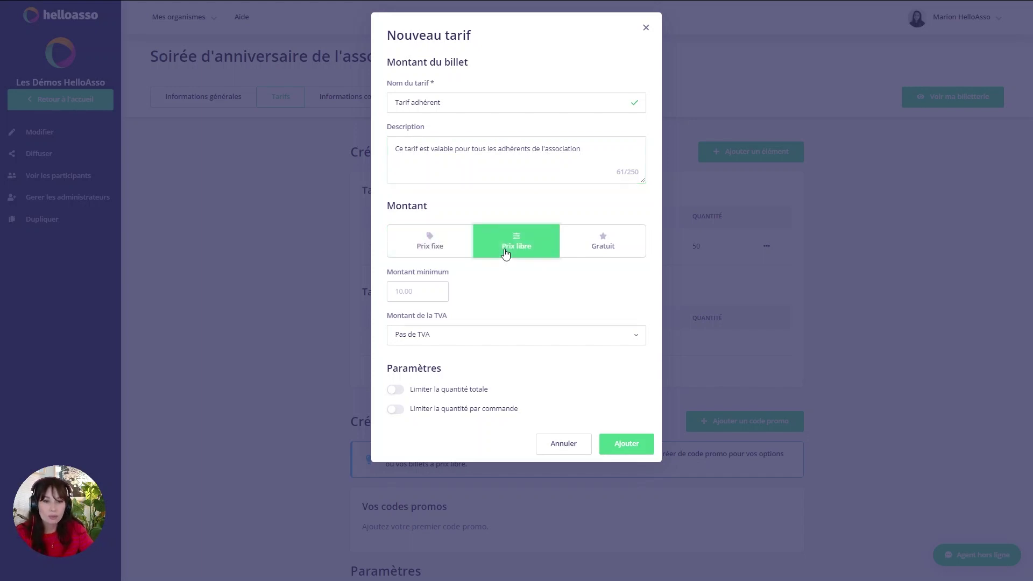
click(422, 238)
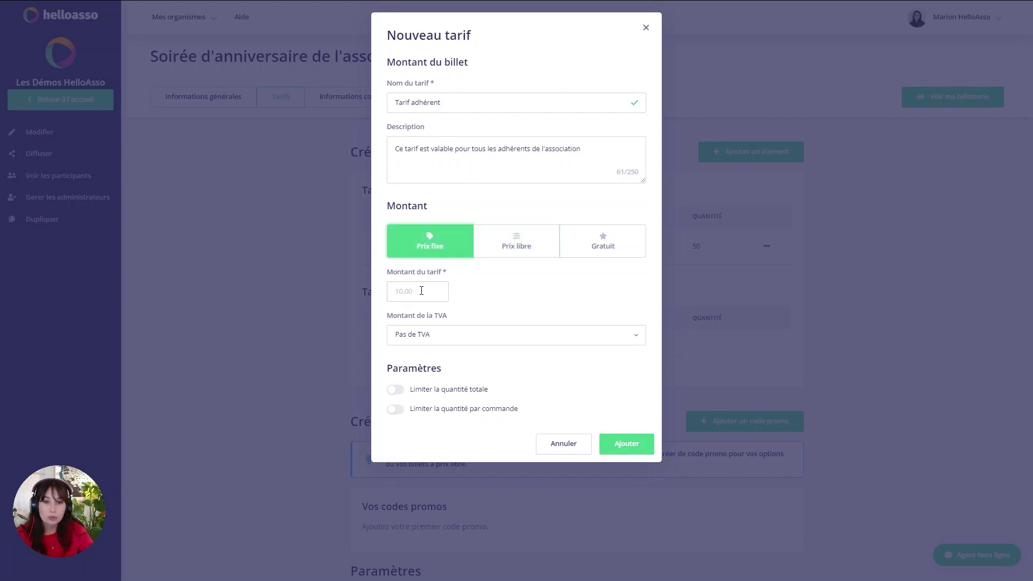
click(500, 250)
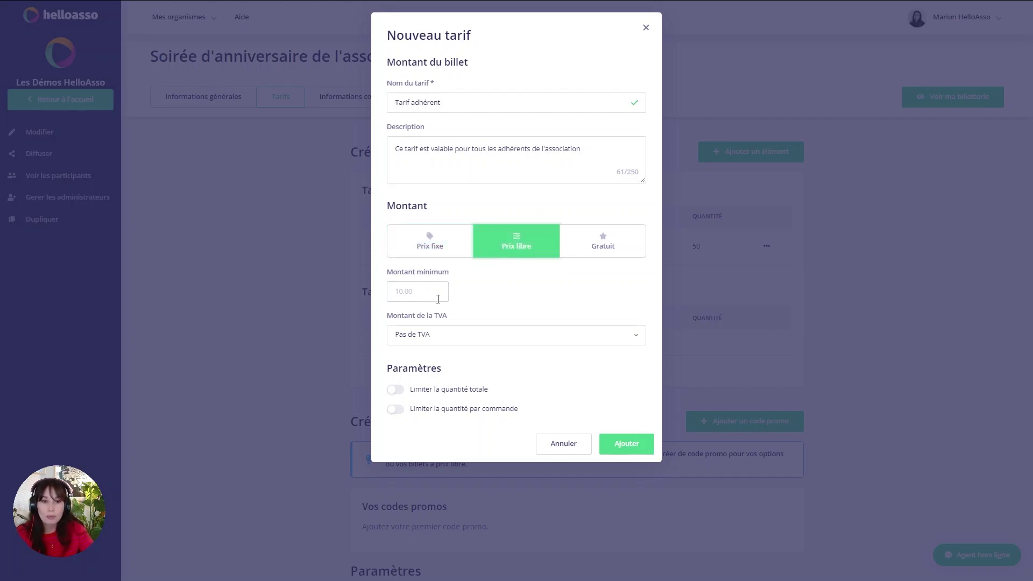
click(431, 299)
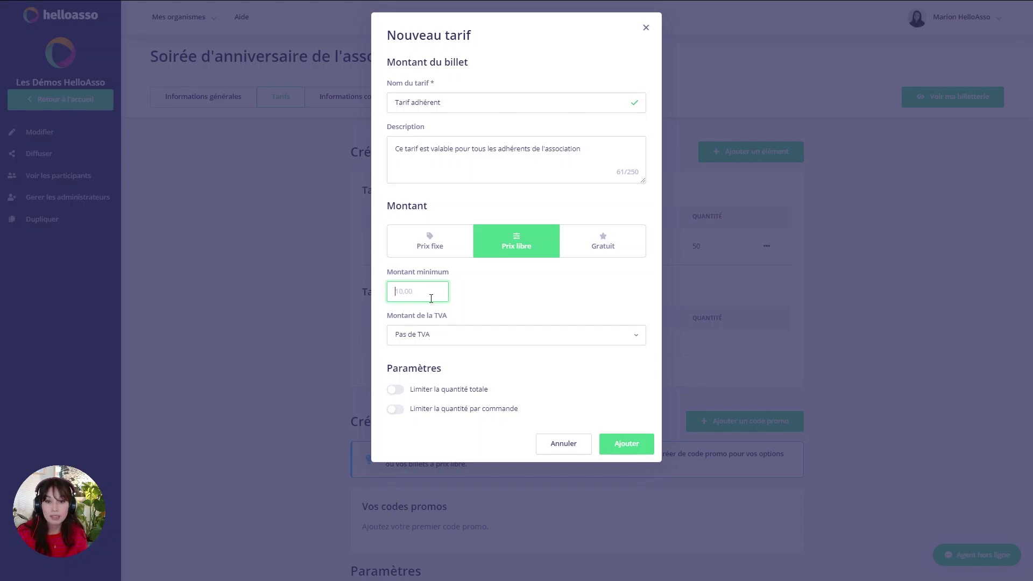
text(5)
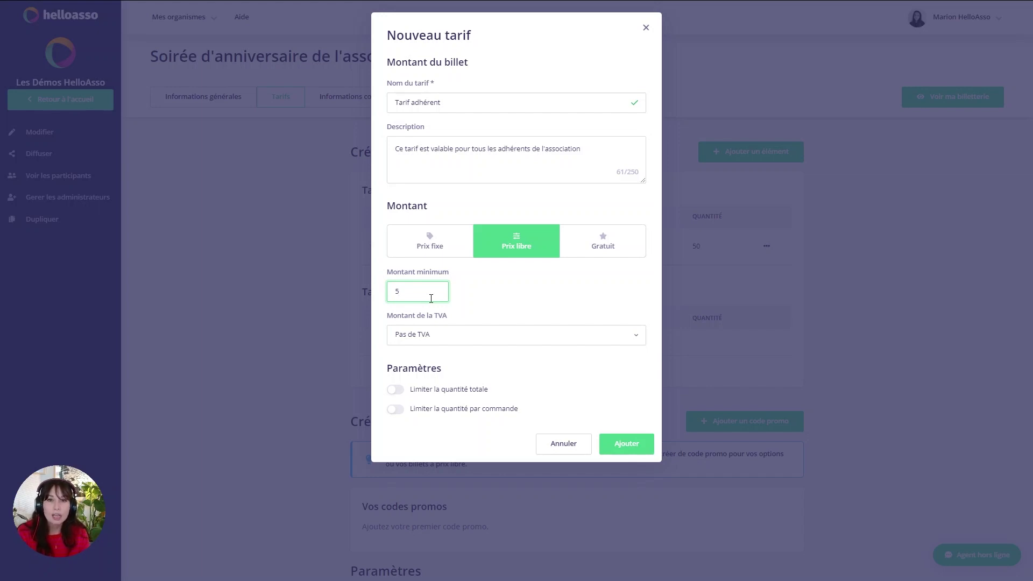
click(525, 319)
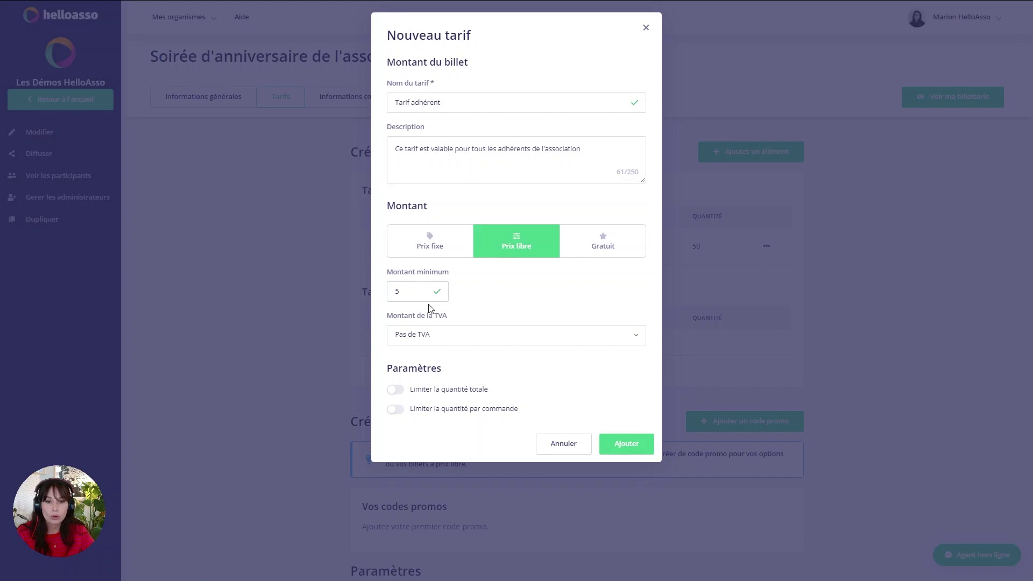
- Limit the total quantity of the member rate to 60 participants
click(428, 389)
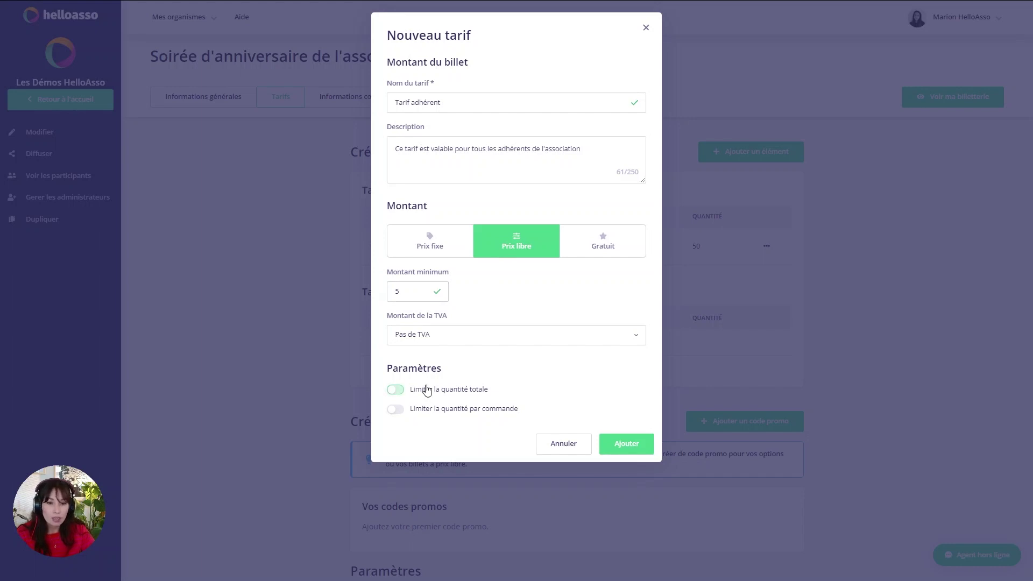
click(521, 413)
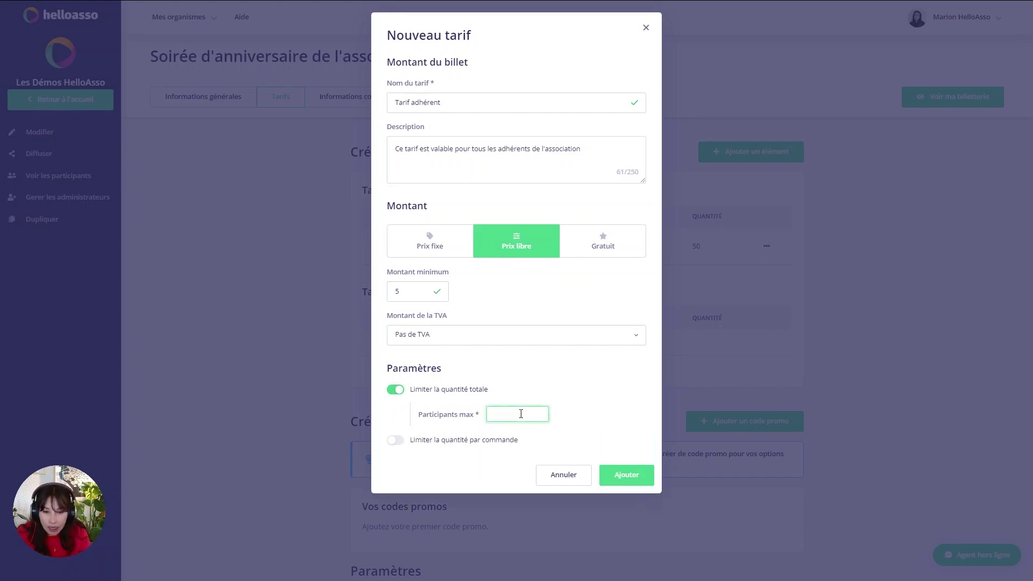
text(60)
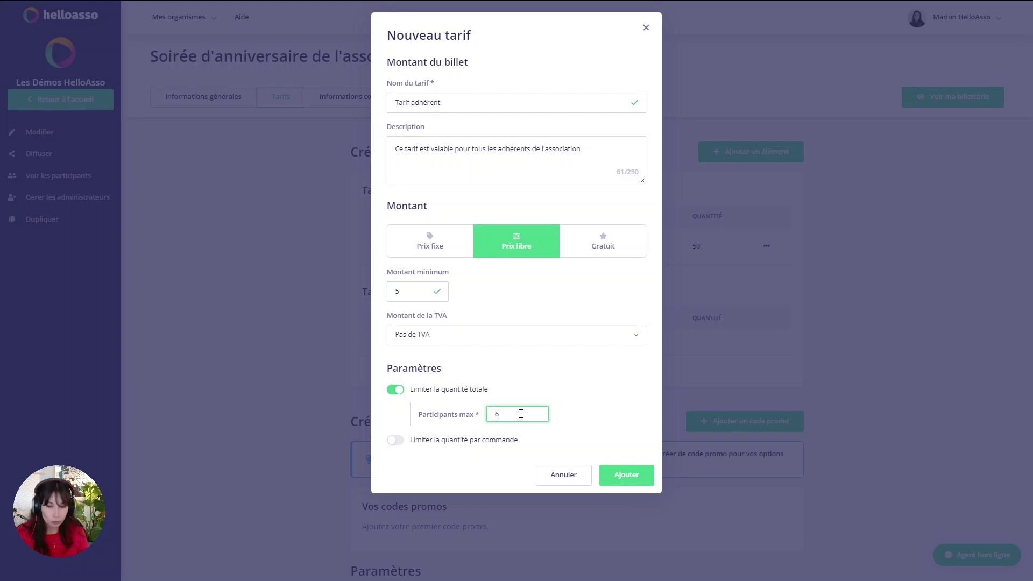
click(569, 395)
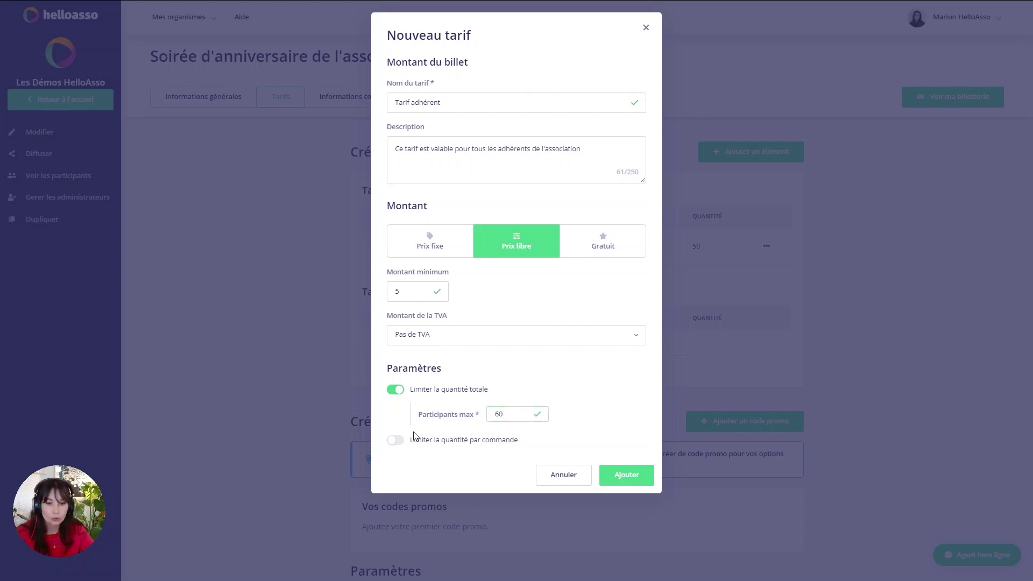
- Add the completed member rate to the ticketing and start another rate named "Tarif enfant"
click(641, 467)
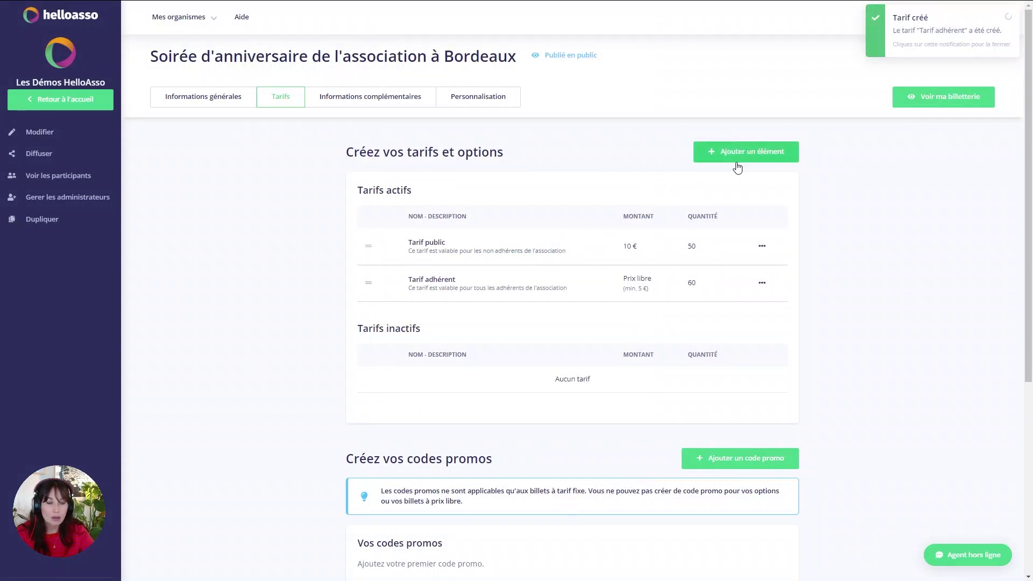
click(736, 156)
click(726, 179)
click(419, 96)
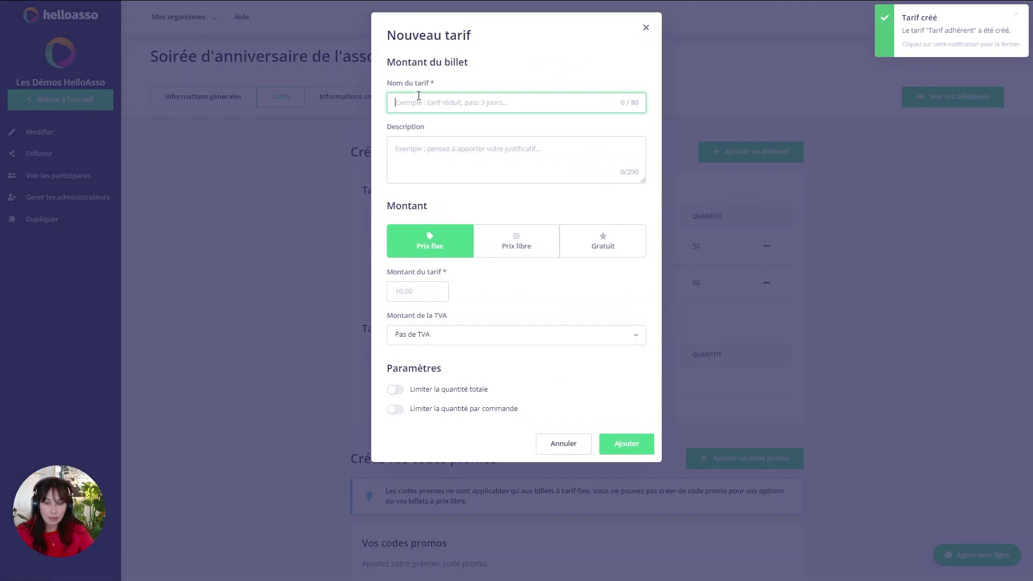
text(Tarif en)
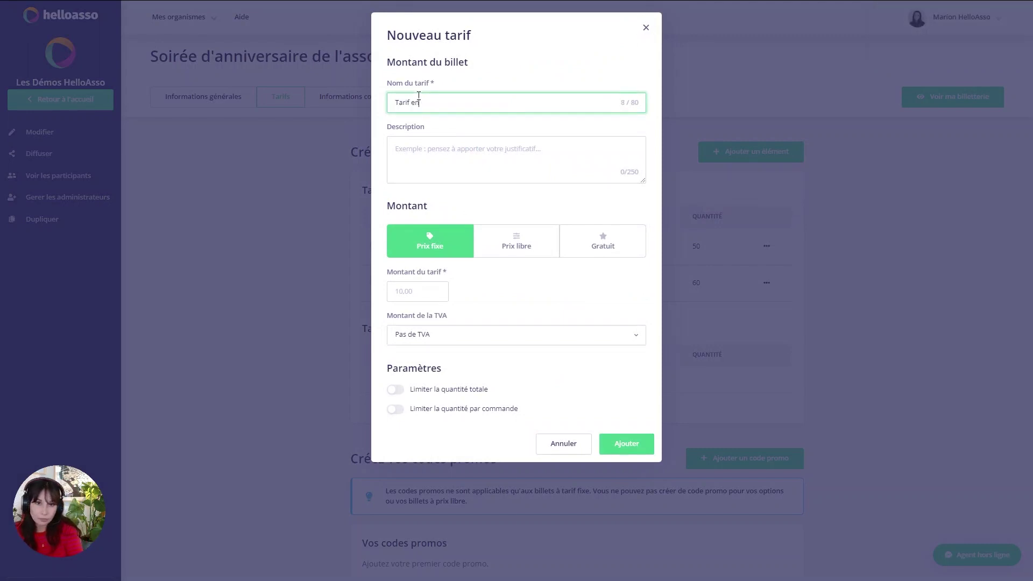
text(fant)
- Describe the child rate as "Ce tarif est valable pour les enfants de moins de 12 ans" and add it as free (Gratuit)
click(422, 139)
text(ce tarif est valable pour les enfants de moins de)
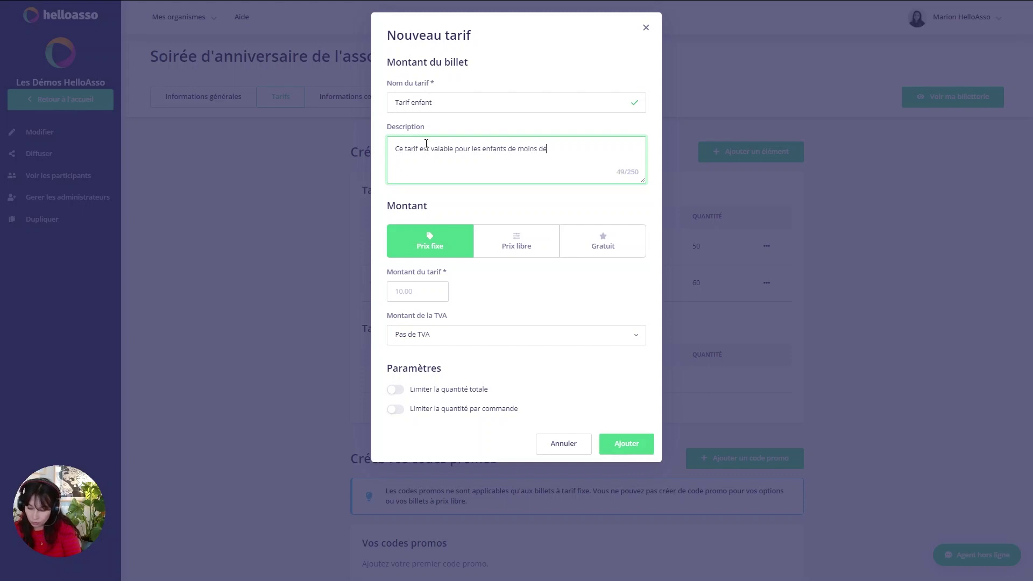
text( 12 ans)
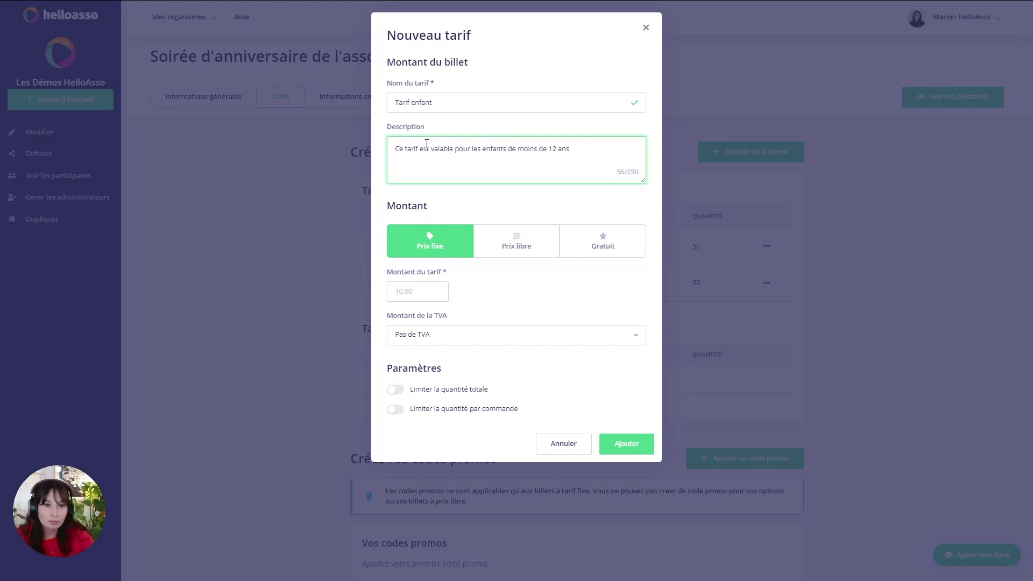
click(579, 258)
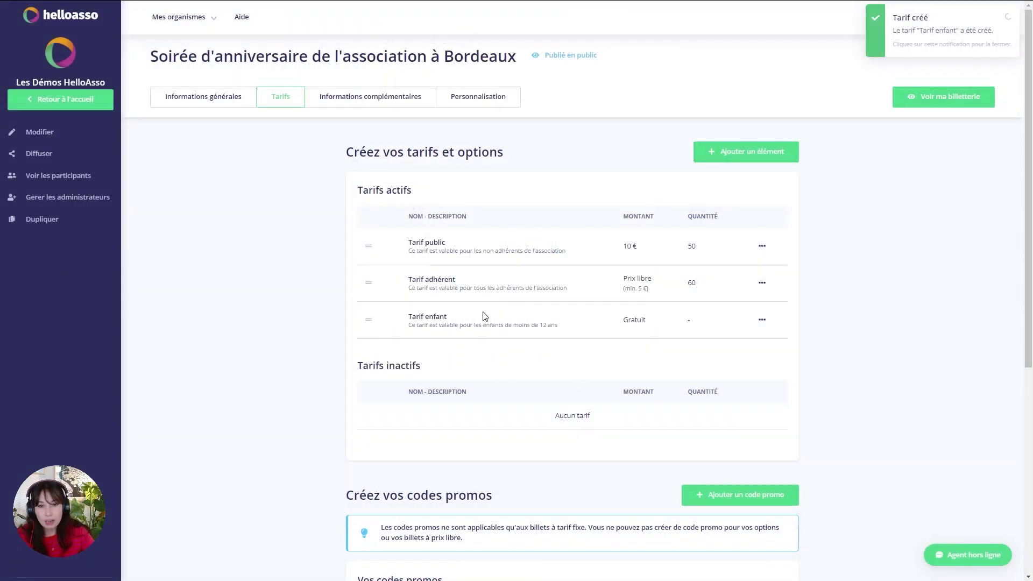
- Start a new ticket option and name it "Repas - menu 1"
click(733, 155)
click(757, 199)
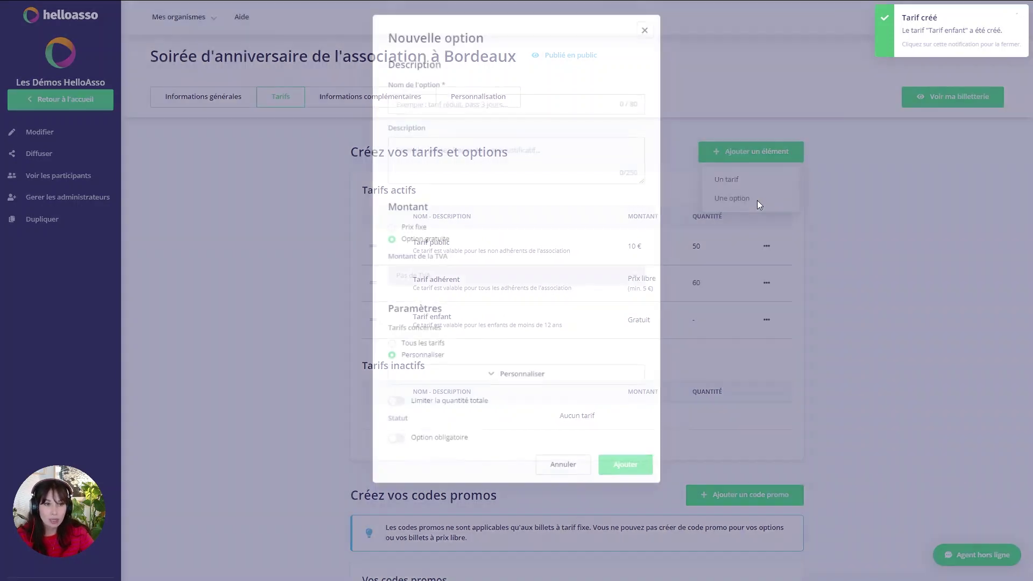
click(429, 102)
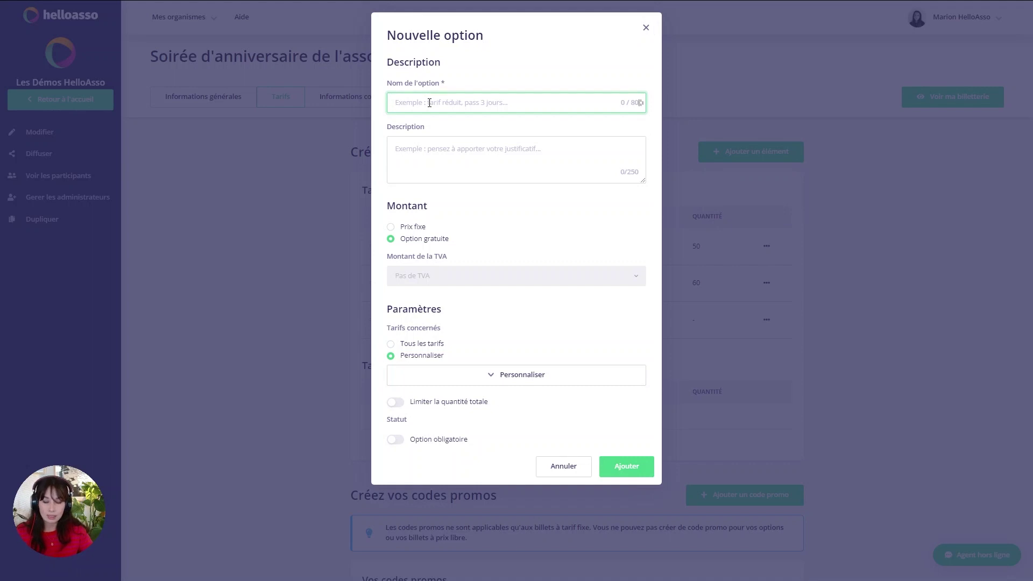
text(R)
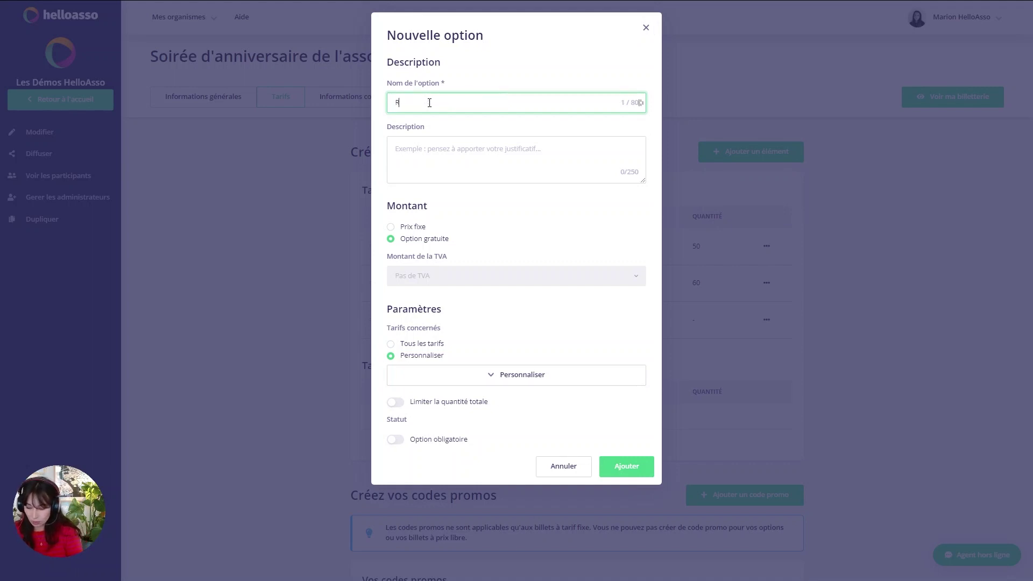
text(epas - menu 1)
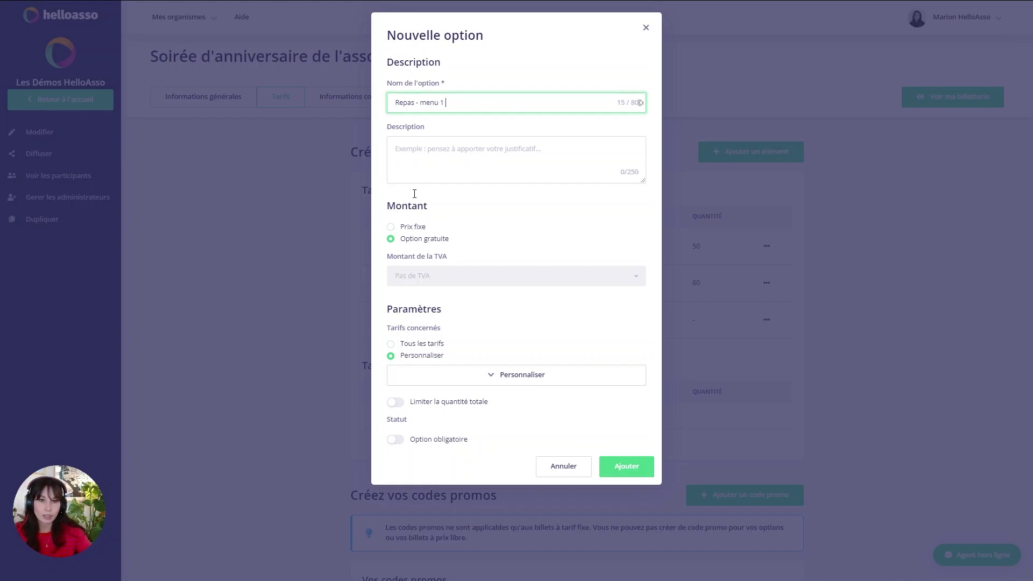
- Describe the meal option as a three-line list: "- entrée", "- plat", "- dessert"
click(411, 156)
text(- entrée)
key(Return)
text(- plat)
key(Return)
text(- dessert)
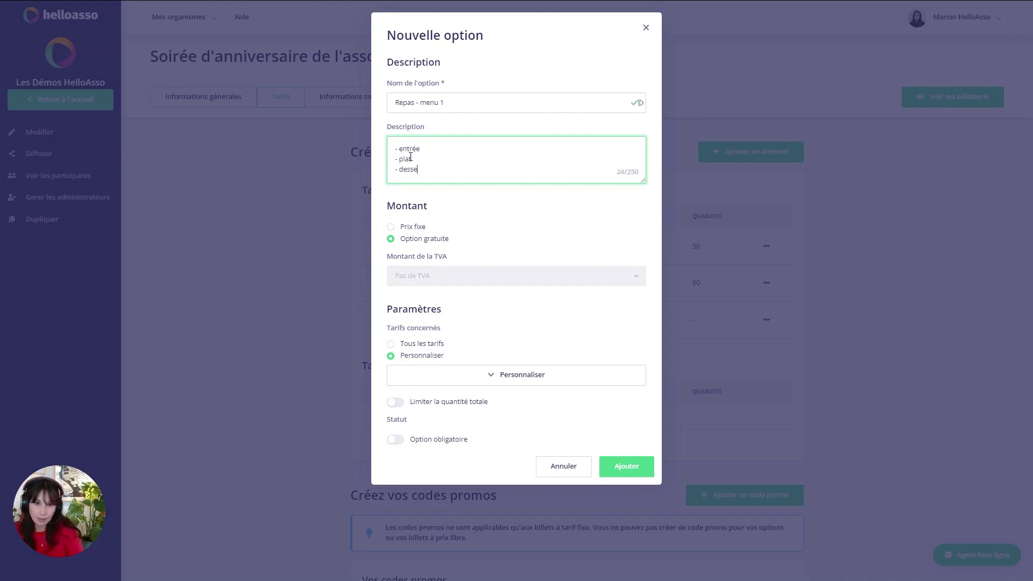
- Give the meal option a fixed price (Prix fixe) of 7 €
click(418, 228)
click(465, 250)
text(7)
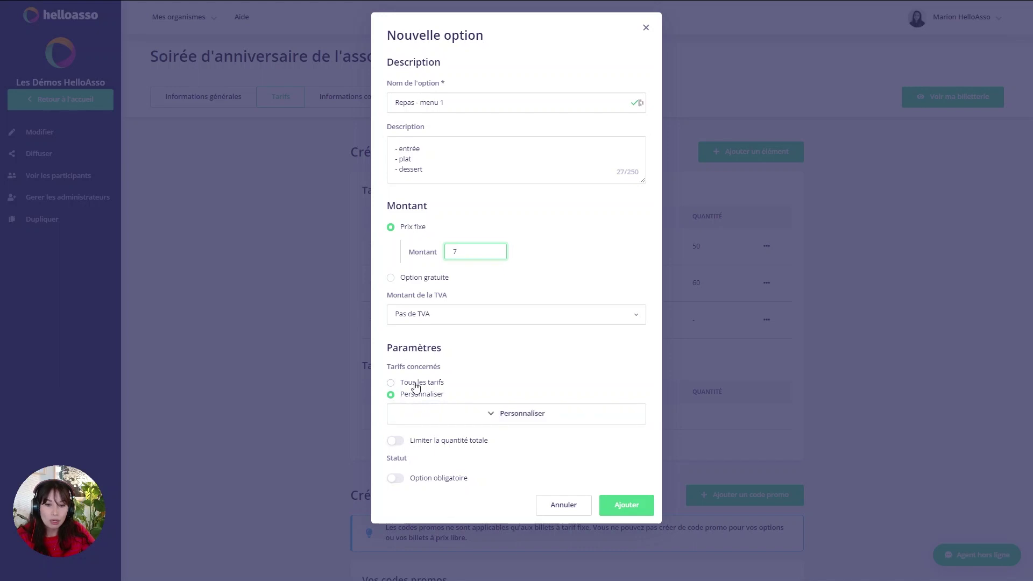
- Customize the rates the meal option applies to, toggling Tarif public, Tarif adhérent and Tarif enfant individually
click(391, 383)
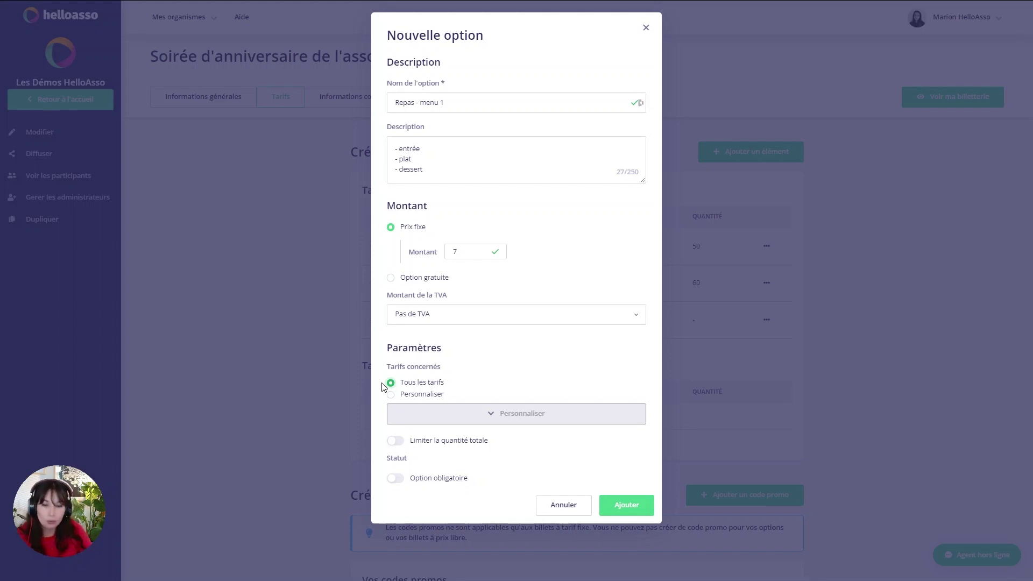
click(391, 395)
click(401, 415)
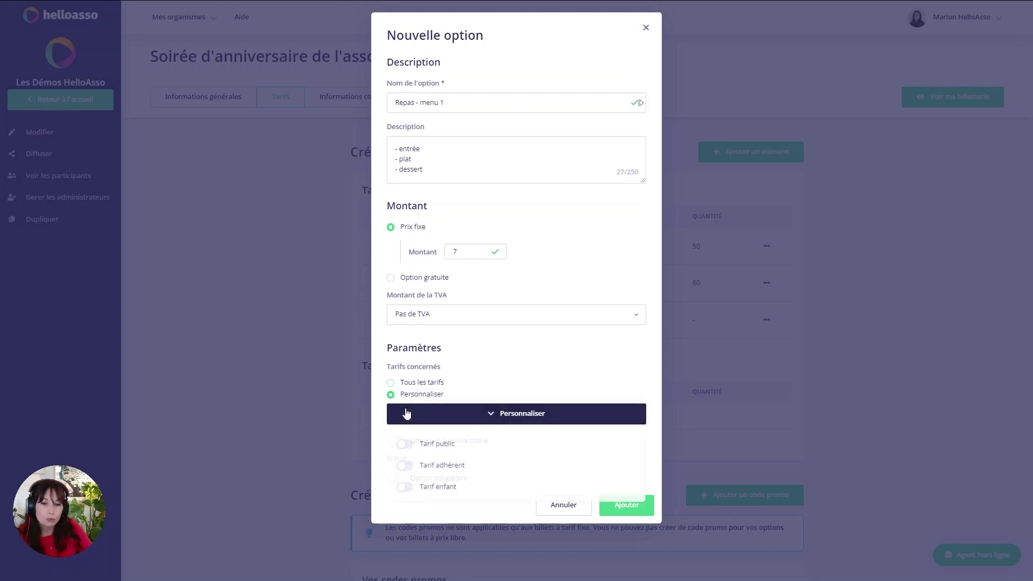
click(409, 447)
click(406, 467)
click(408, 488)
- Apply the meal option to all rates with a total quantity limit of 100, and add it to the ticketing
click(395, 384)
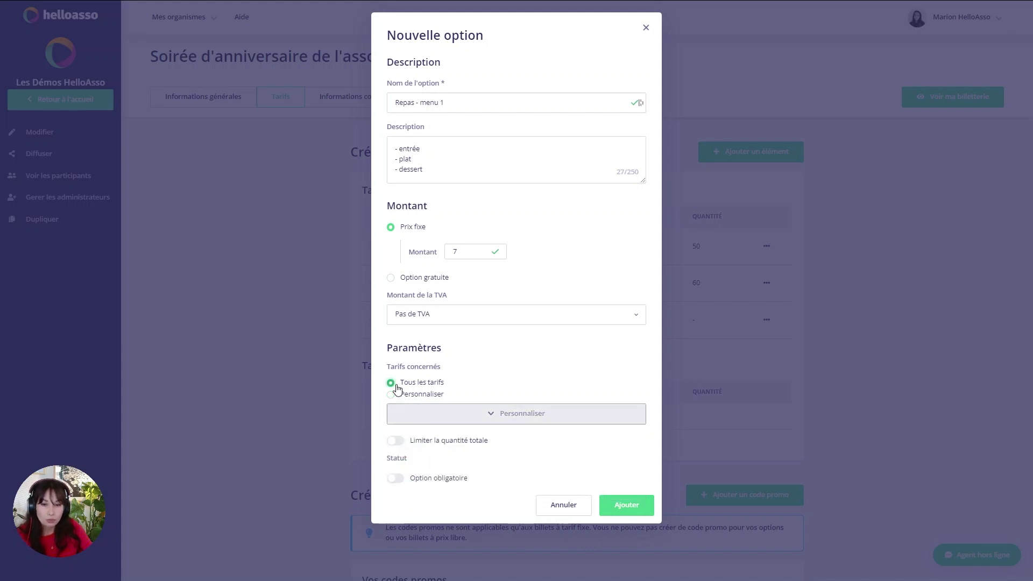
click(396, 444)
click(470, 470)
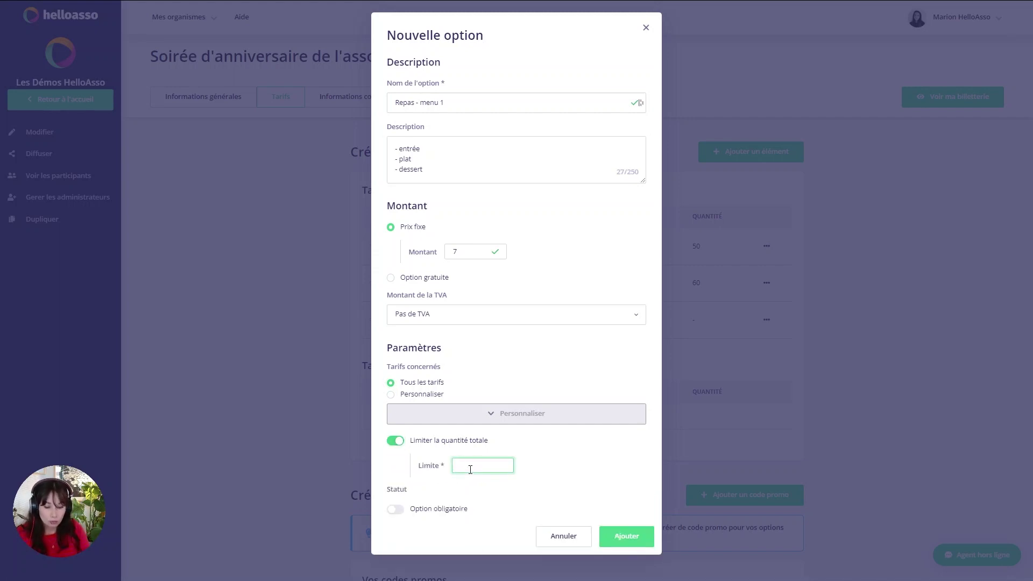
text(100)
click(574, 478)
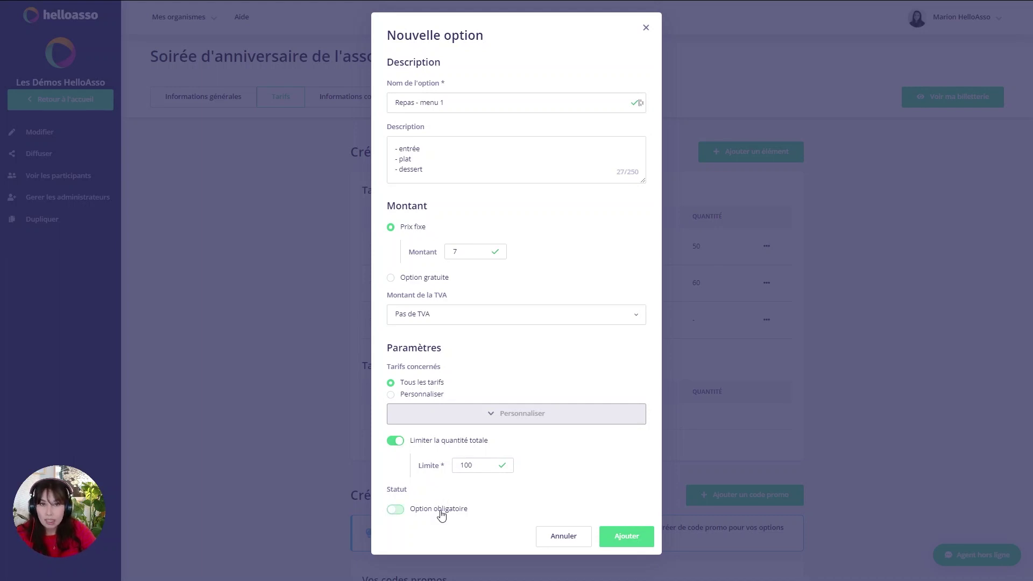
click(645, 538)
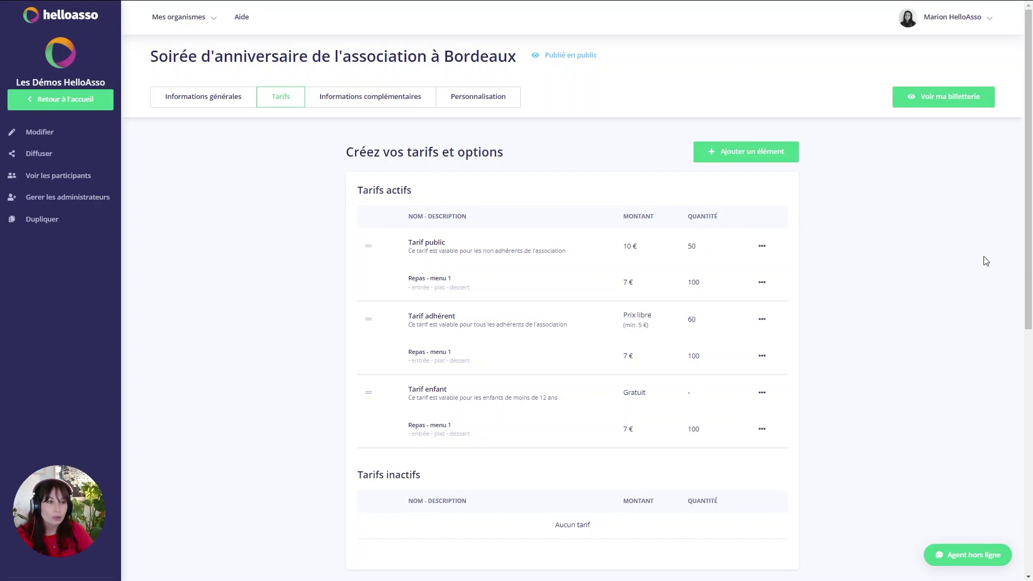
- Preview the public ticketing page and return to the event's rate settings
click(909, 109)
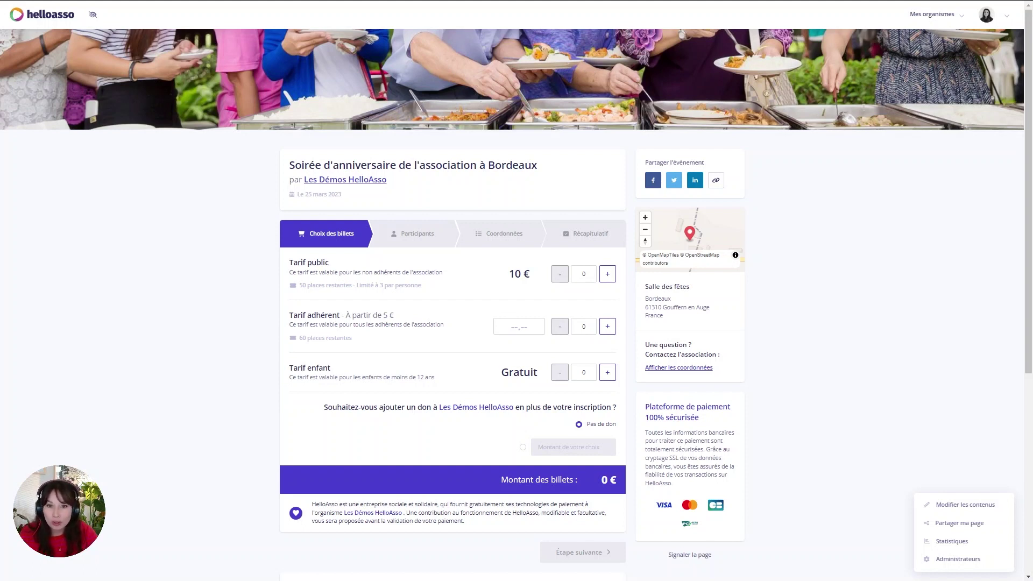
click(956, 508)
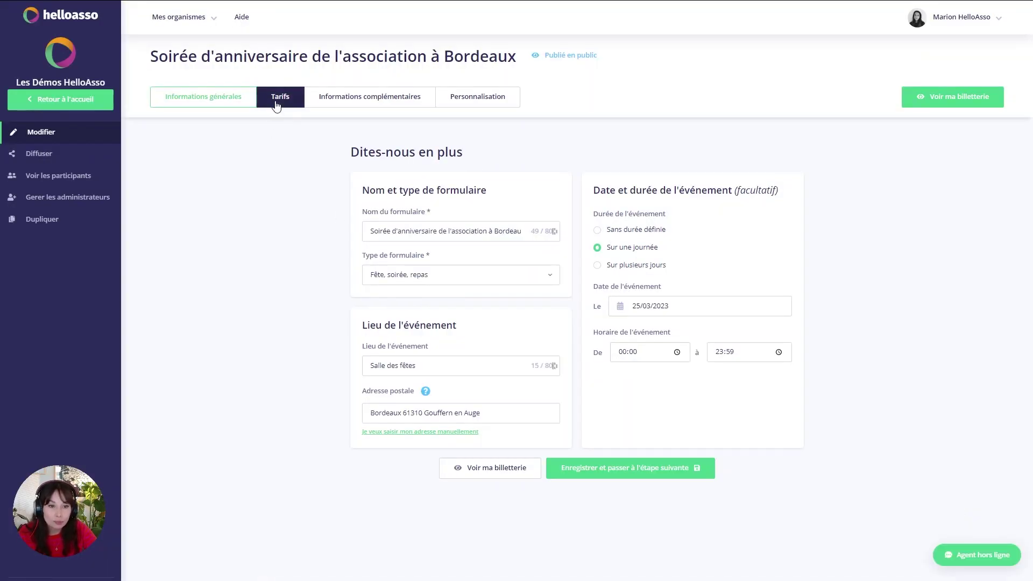
click(276, 104)
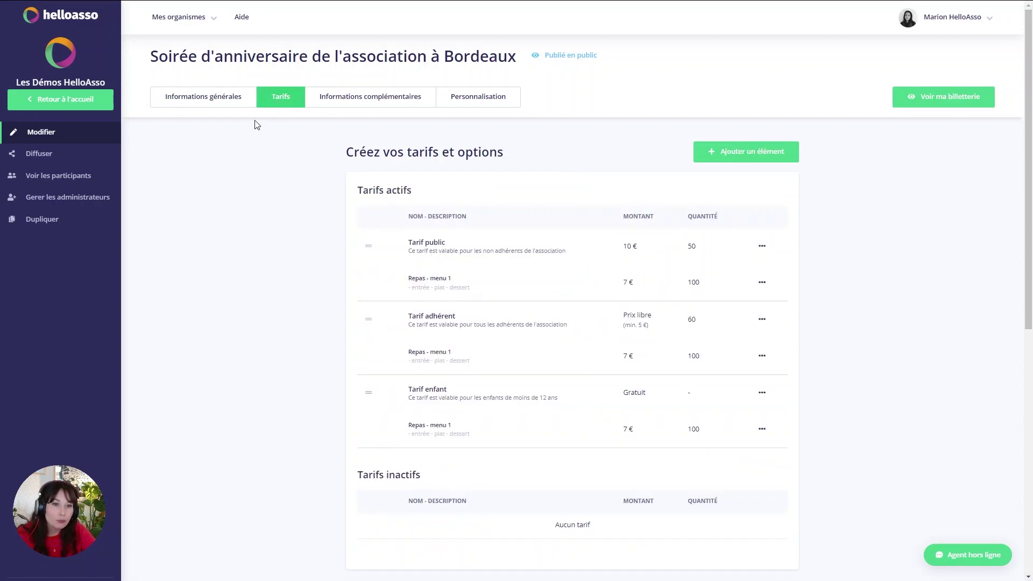
- Deactivate the Tarif public rate and reactivate it from the inactive rates
click(765, 245)
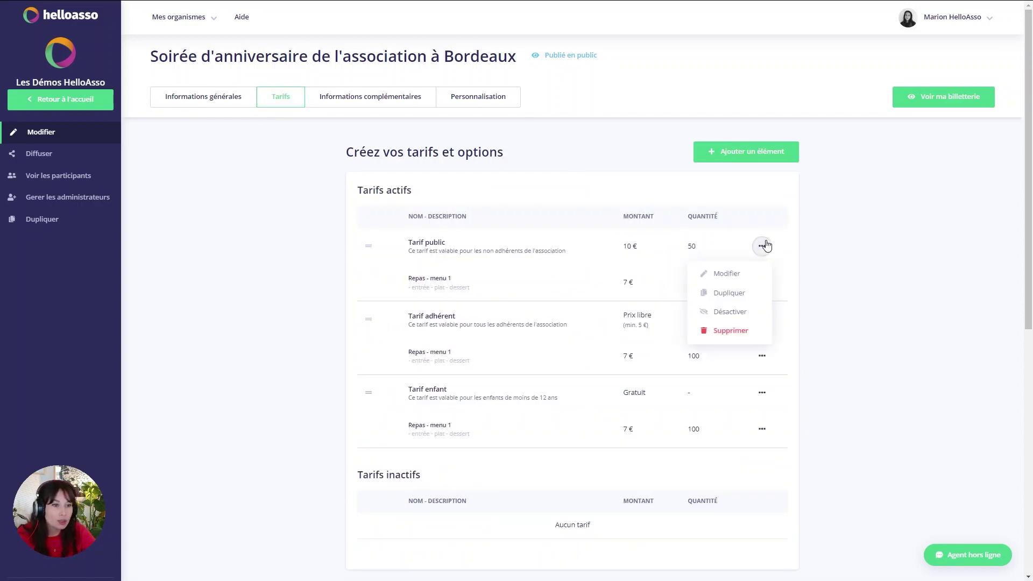
click(735, 321)
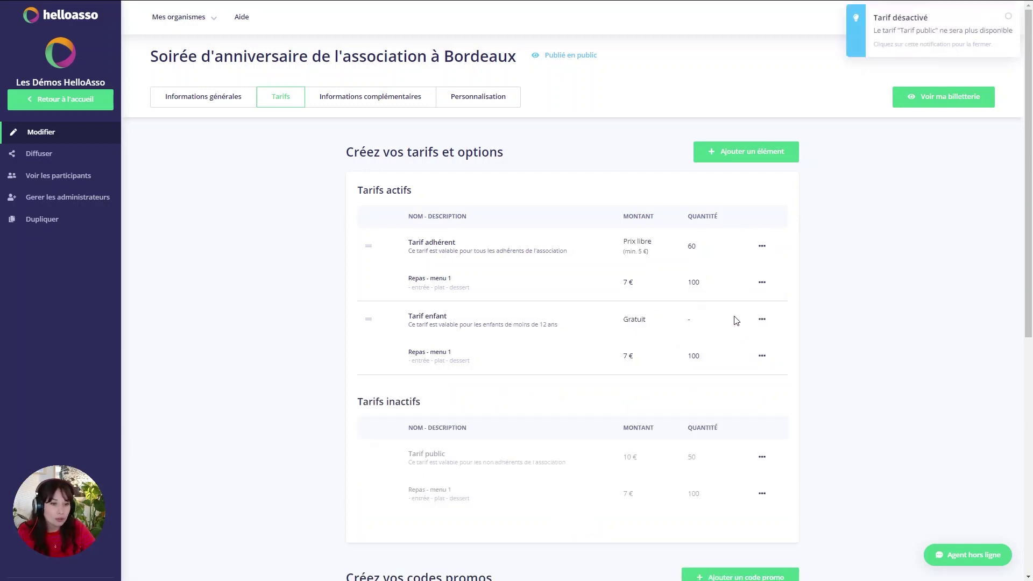
scroll(449, 385, down, 1)
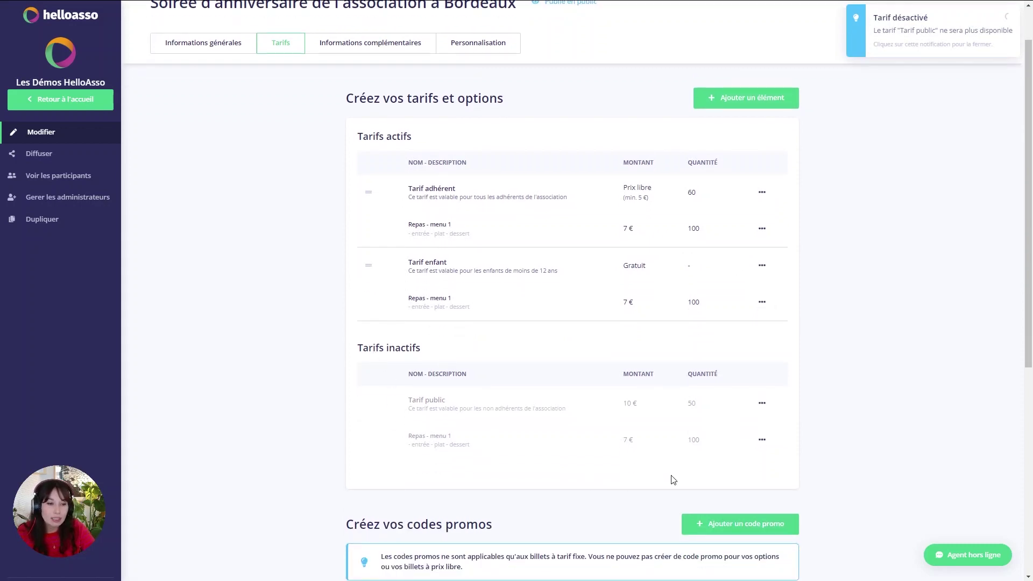
click(761, 404)
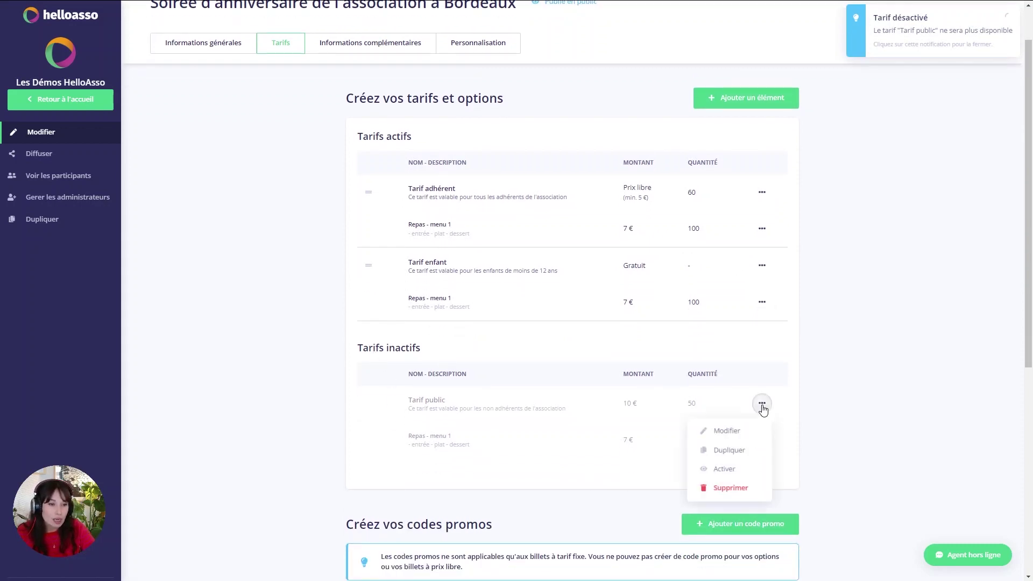
click(726, 470)
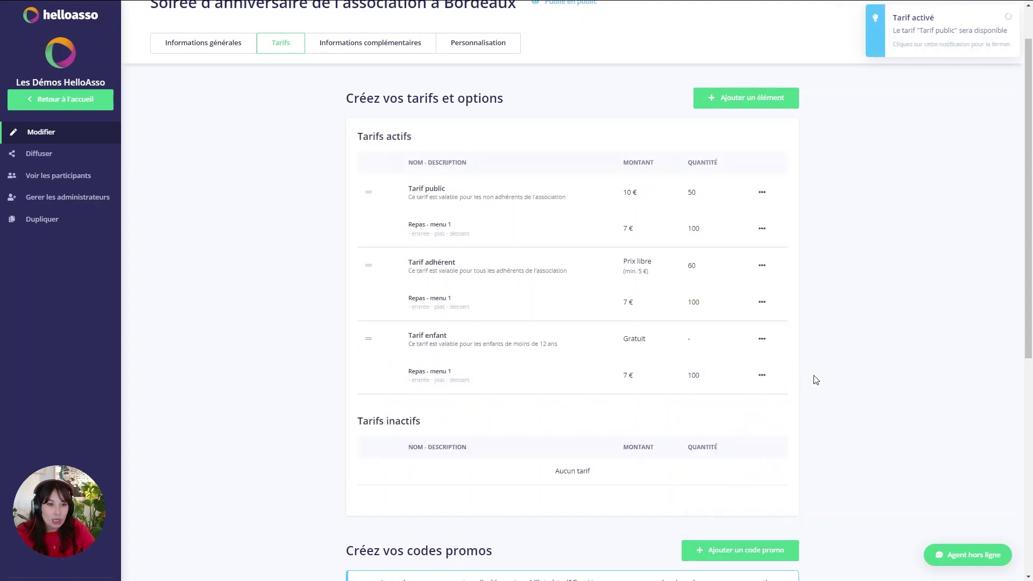
- Set the Tarif public rate's maximum number of participants to 40 and save the change
scroll(816, 380, up, 1)
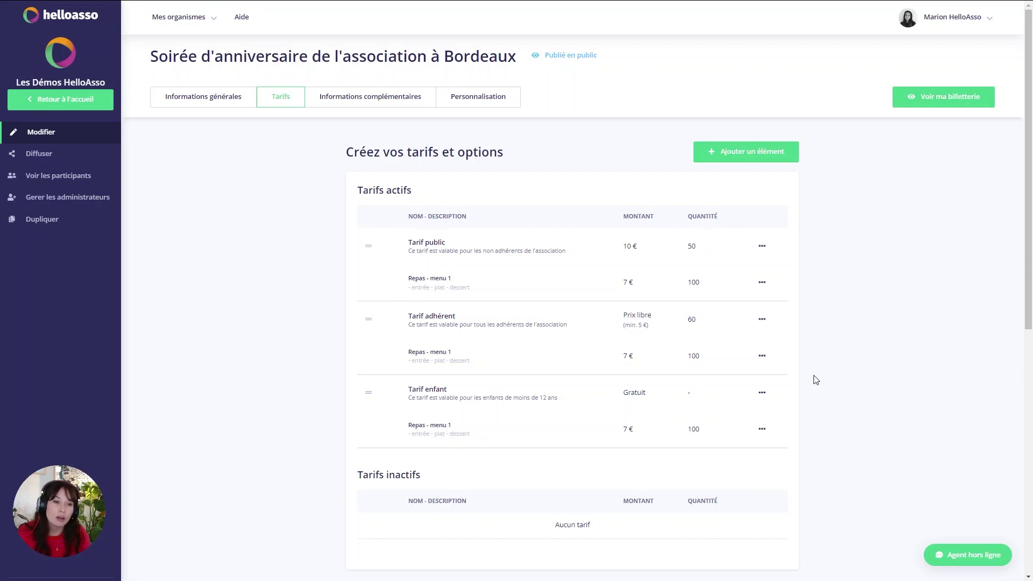
click(763, 247)
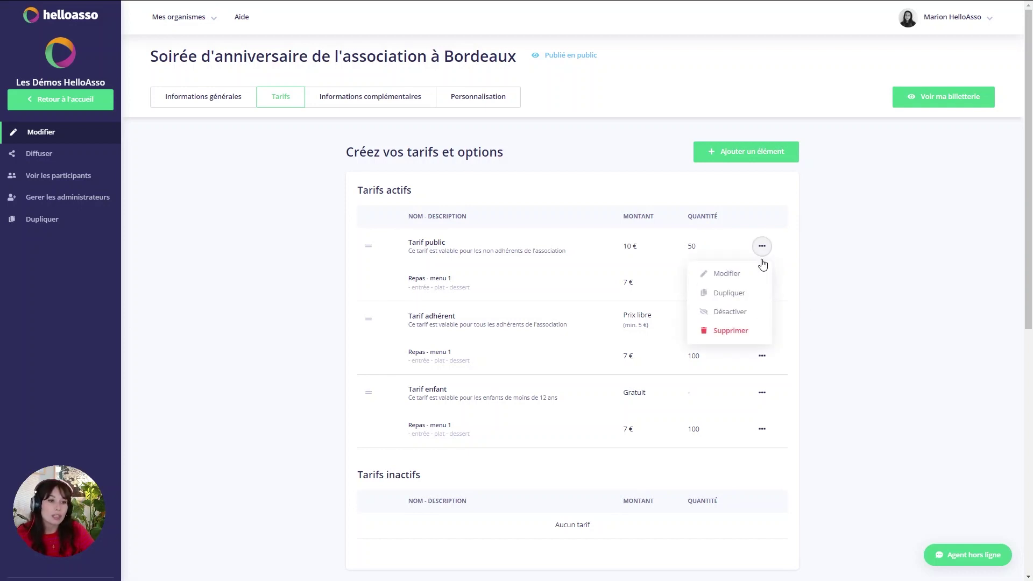
click(747, 273)
drag(513, 413, 487, 411)
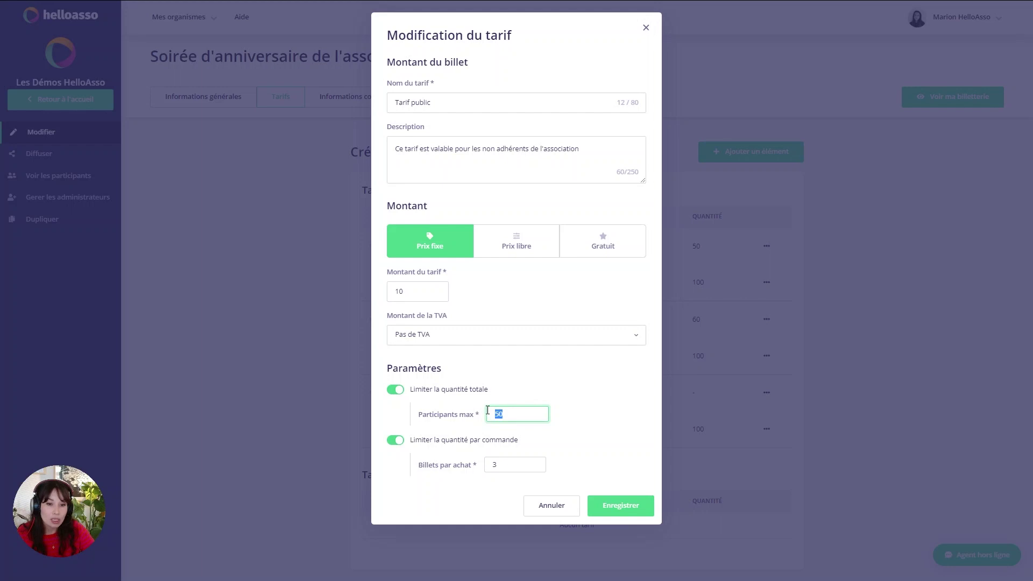
text(40)
click(620, 509)
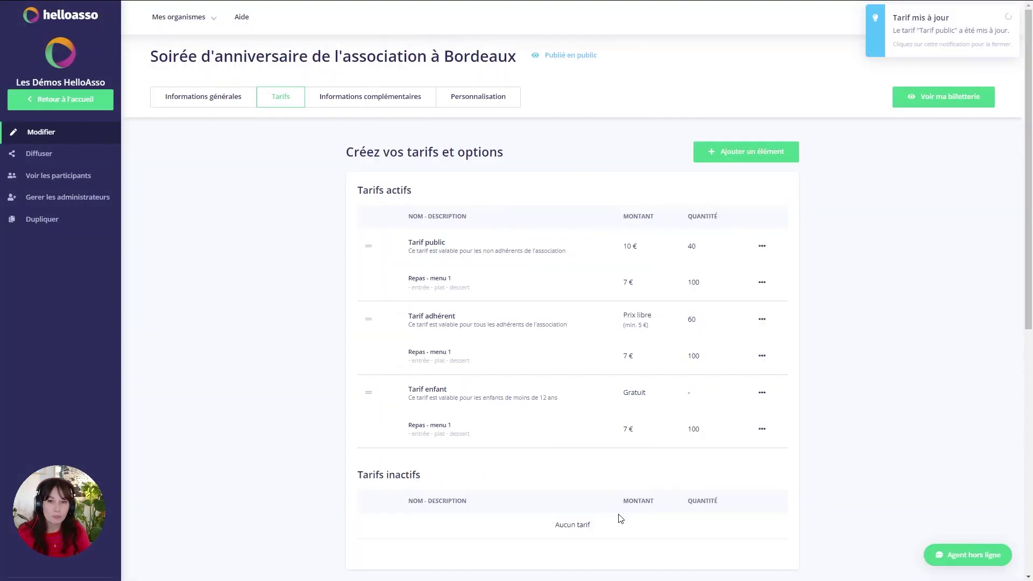